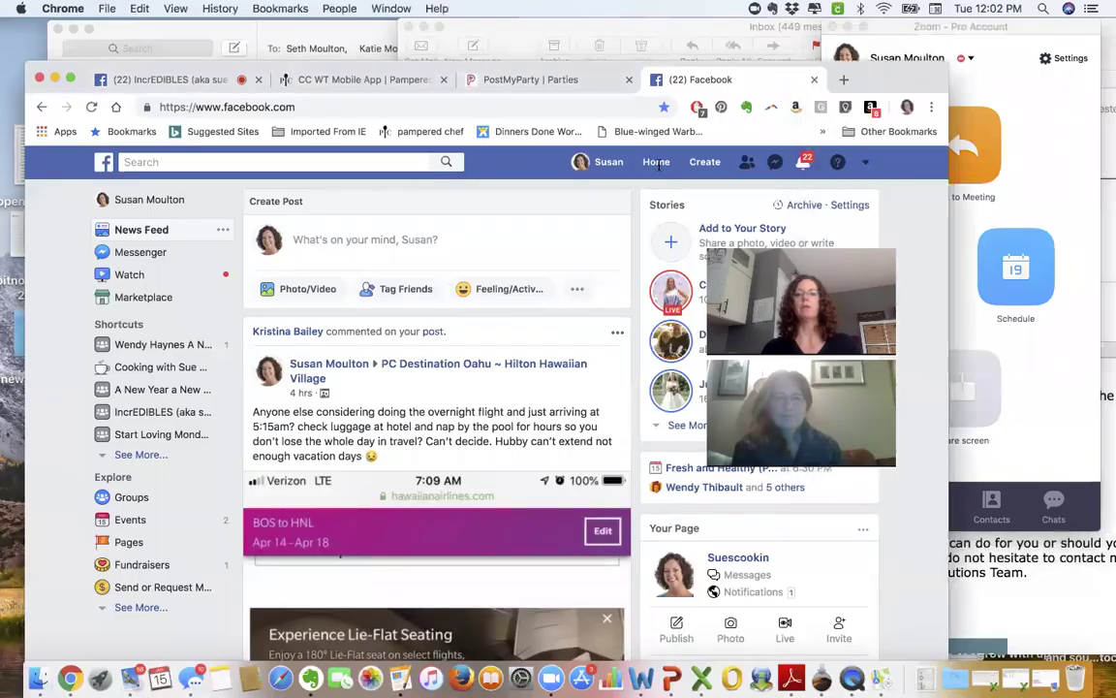
- Go back to the home News Feed and bring up the Create menu's options
{"action": "left_click", "coordinate": [656, 161]}
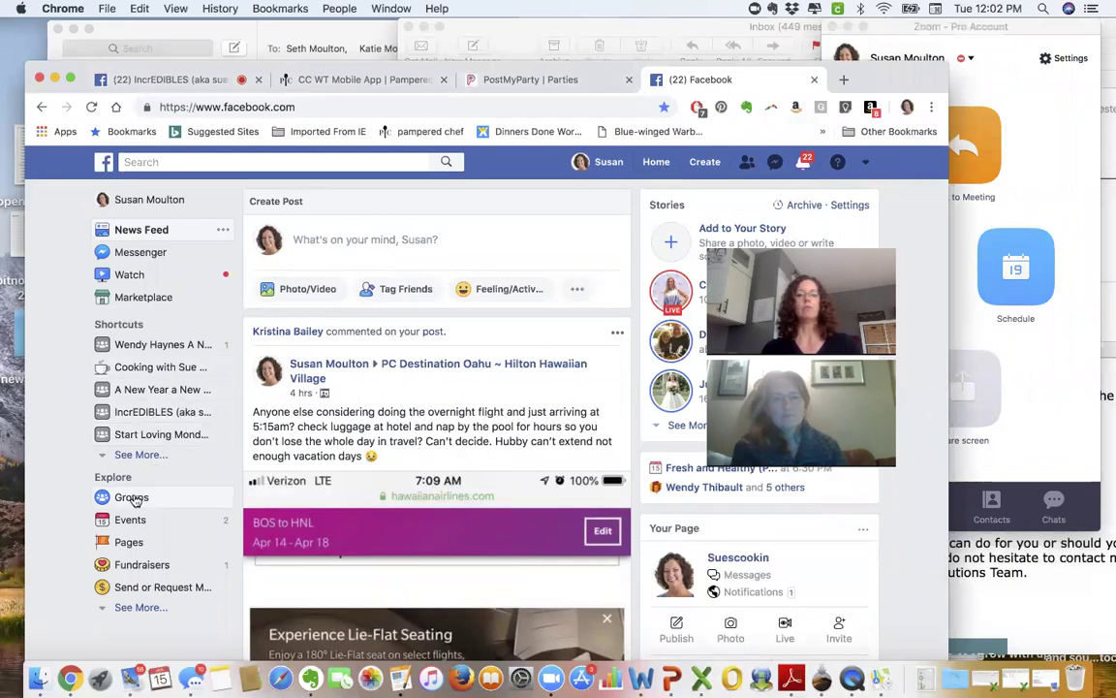
{"action": "left_click", "coordinate": [712, 163]}
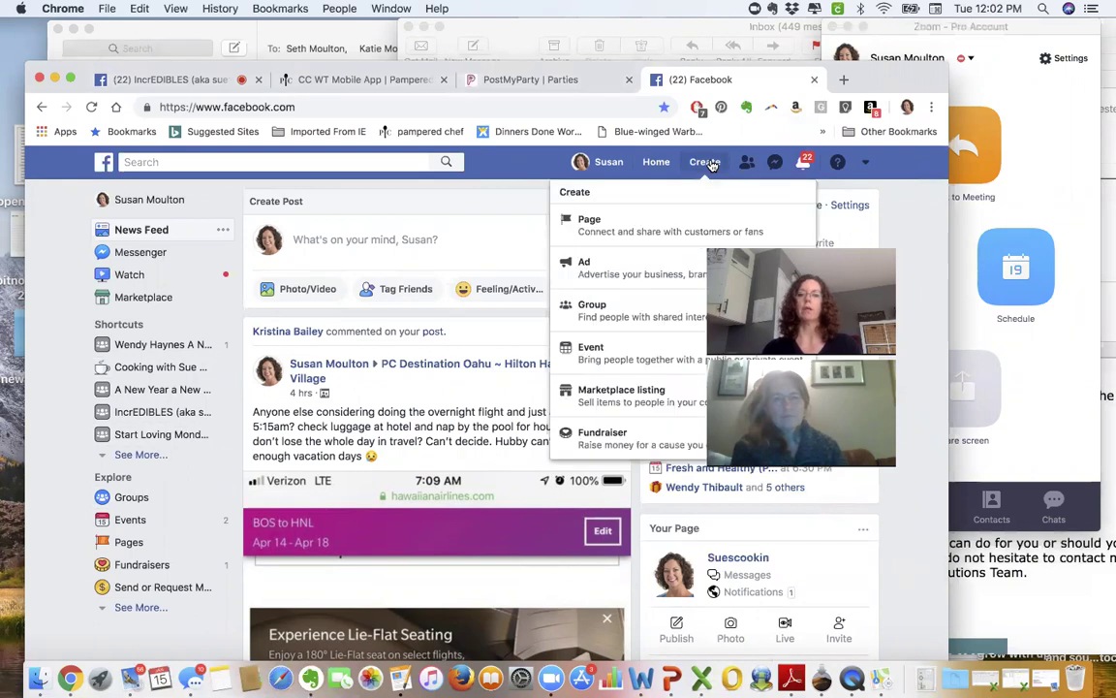
- Name a new group 'IncrEDIBLES Training Group Page for Post my Party Templates', fixing the misspelled 'Templates'
{"action": "left_click", "coordinate": [598, 320]}
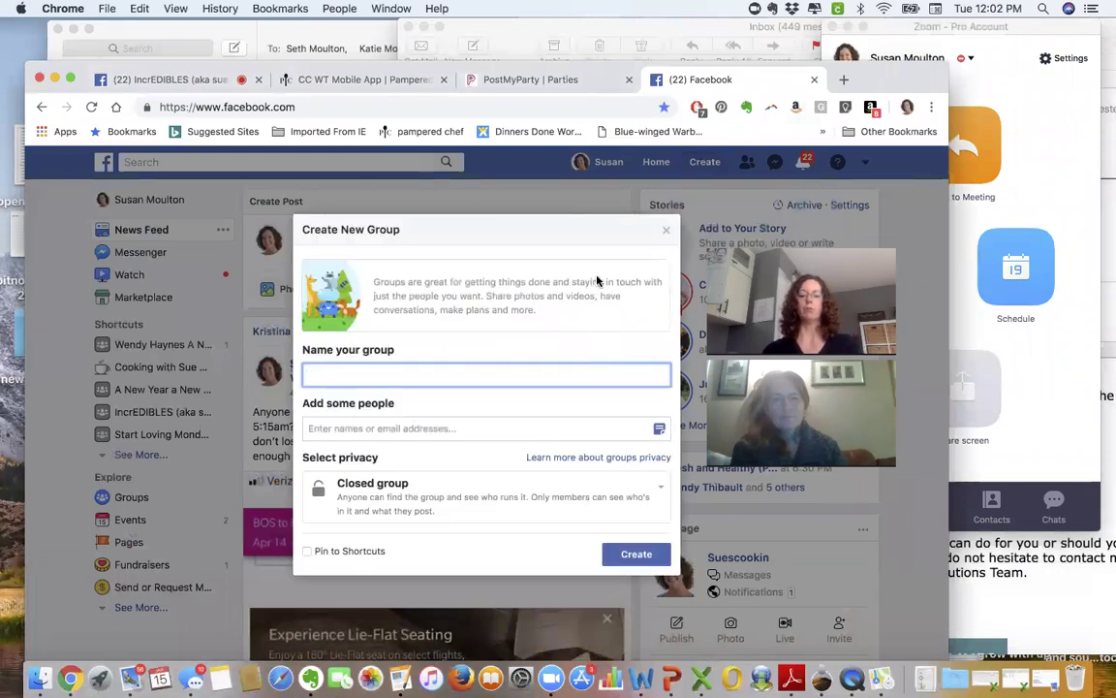
{"action": "type", "text": "Inc"}
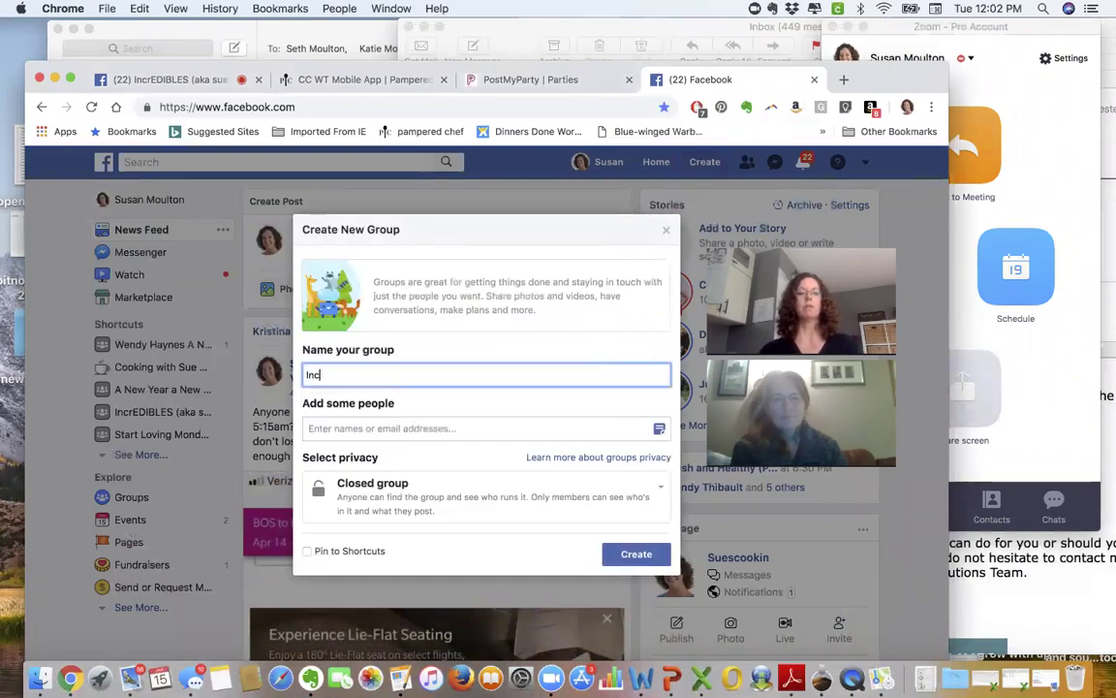
{"action": "type", "text": "rE"}
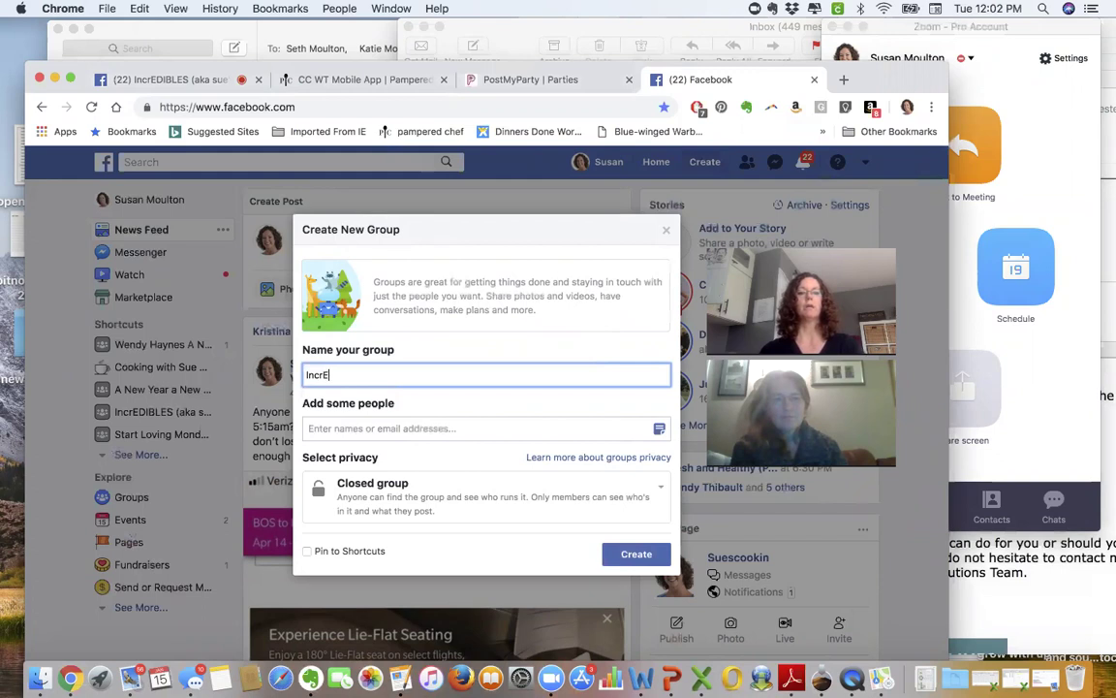
{"action": "type", "text": "DIBLE"}
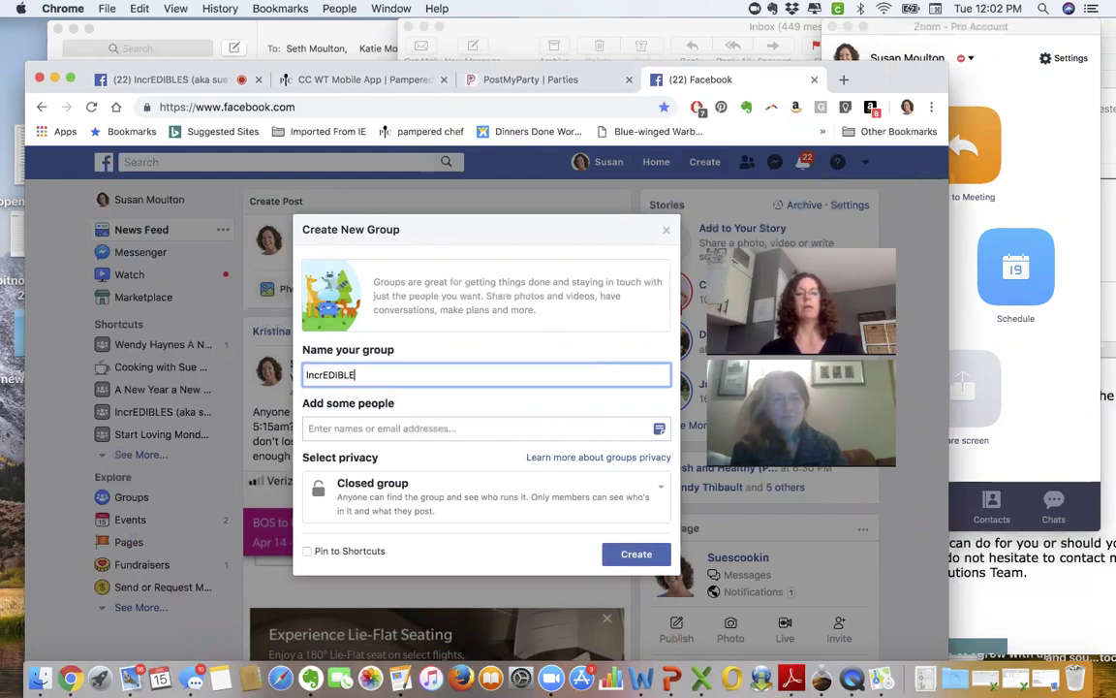
{"action": "type", "text": "S"}
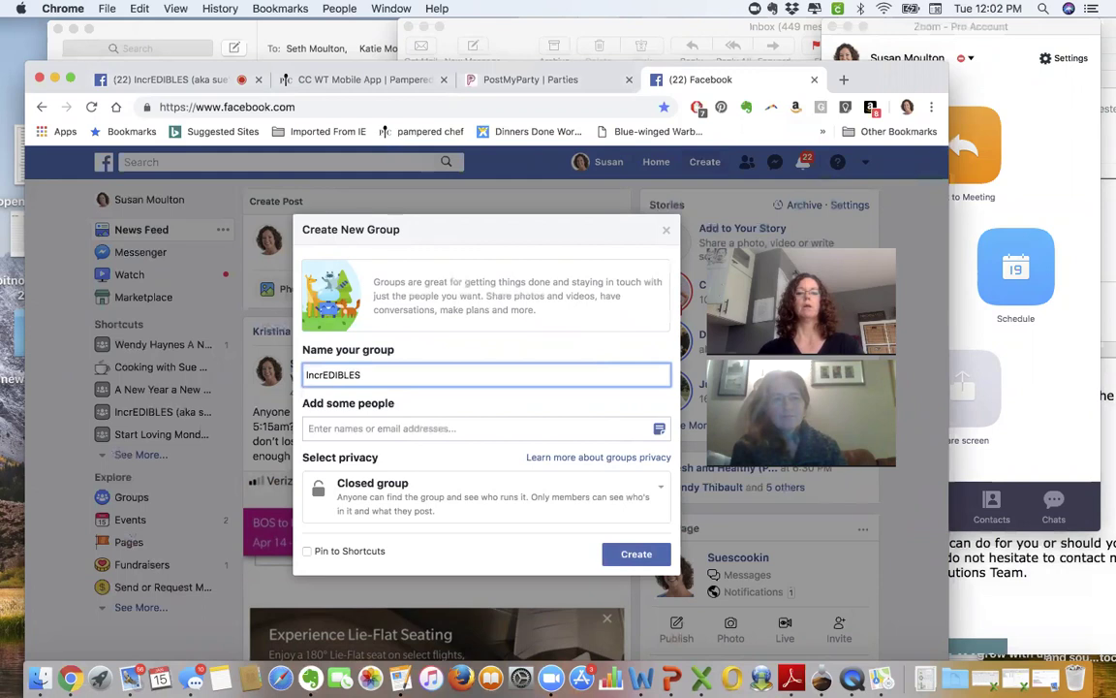
{"action": "type", "text": " Training G"}
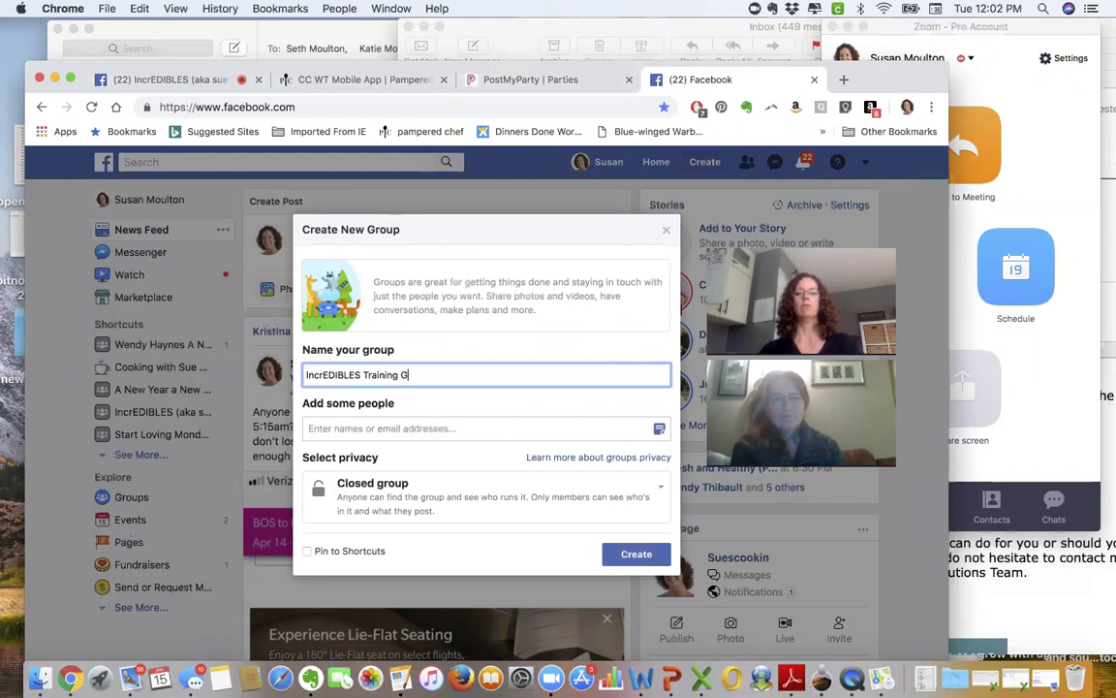
{"action": "type", "text": "roup Page for Post my Party"}
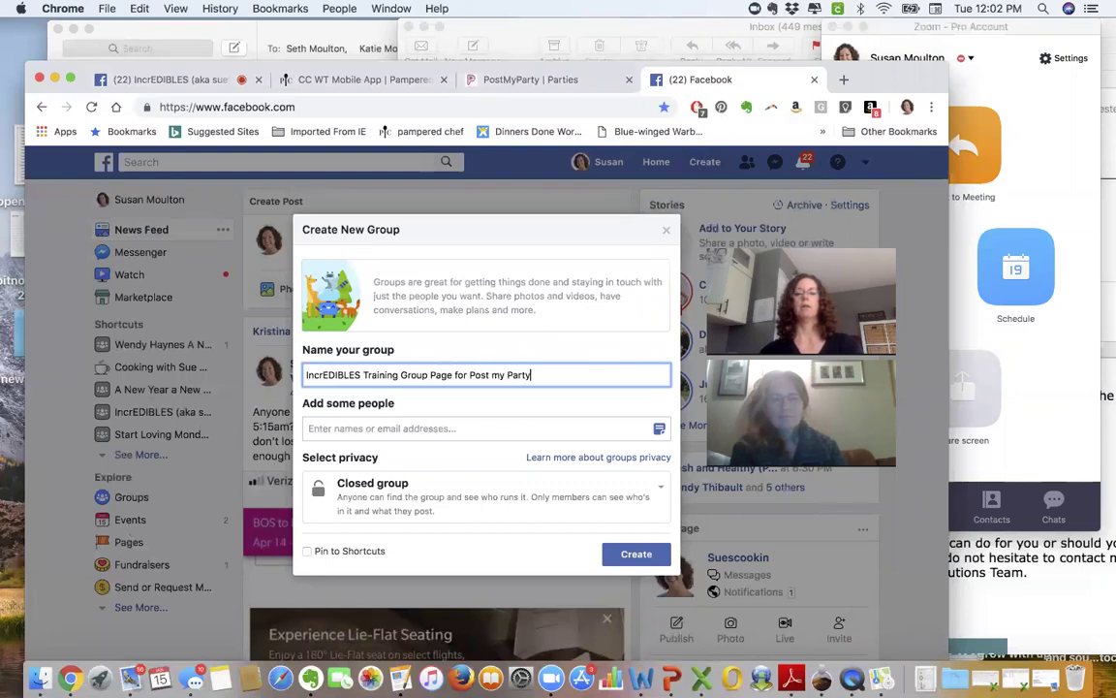
{"action": "type", "text": " Templ"}
{"action": "key", "text": "BackSpace"}
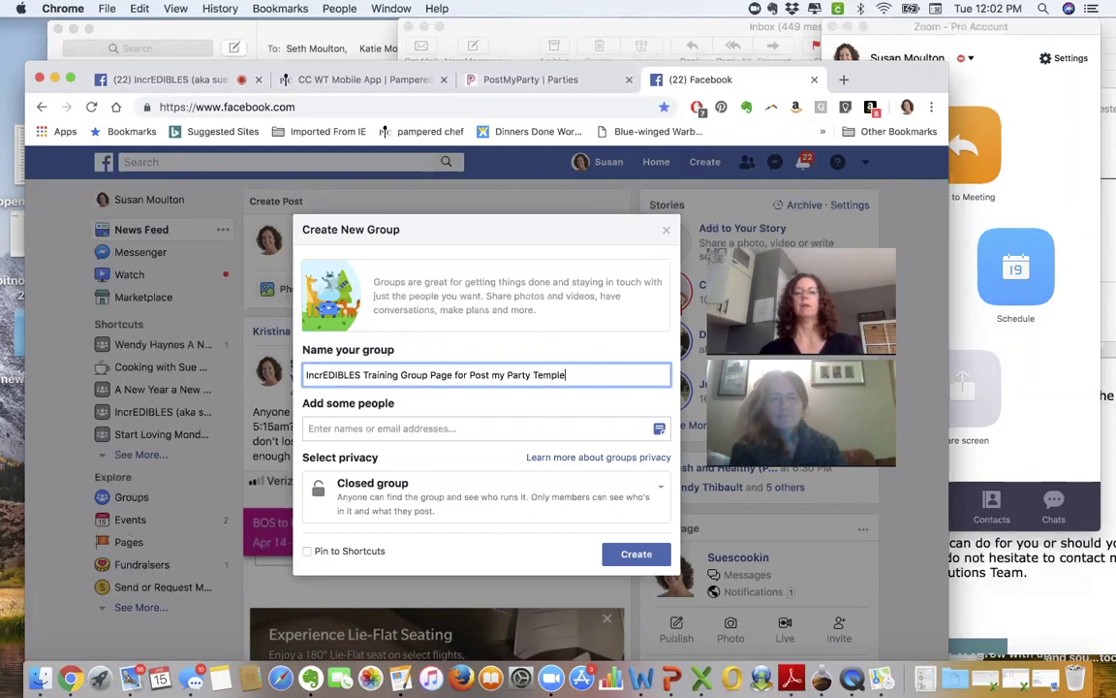
{"action": "right_click", "coordinate": [554, 375]}
{"action": "left_click", "coordinate": [596, 355]}
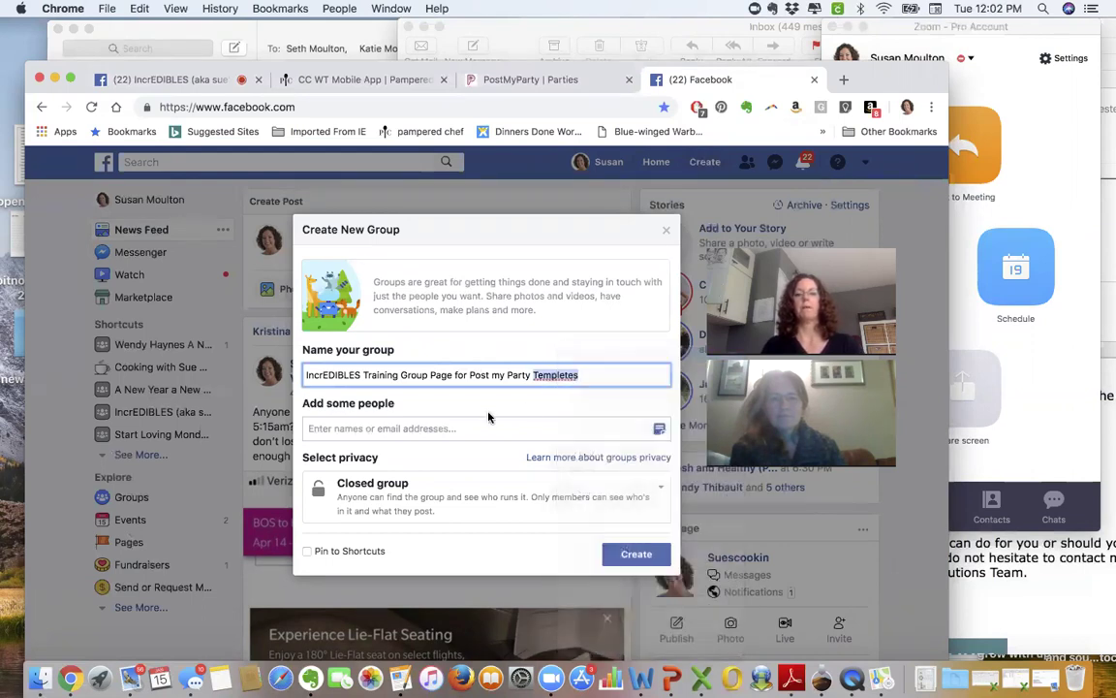
{"action": "left_click", "coordinate": [425, 429]}
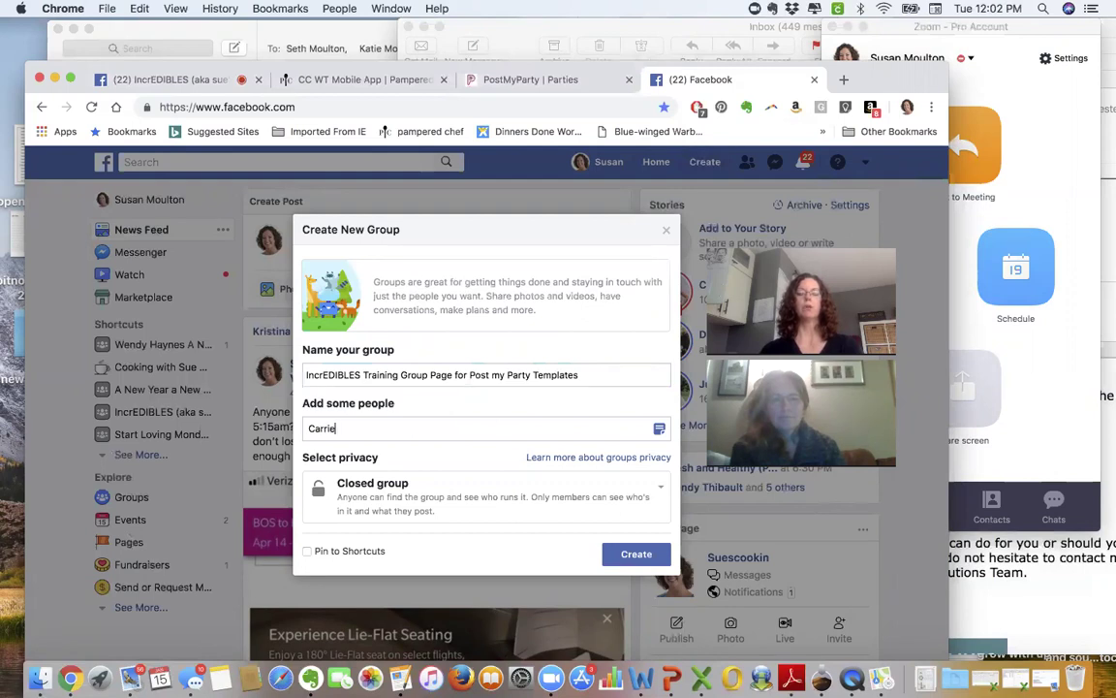
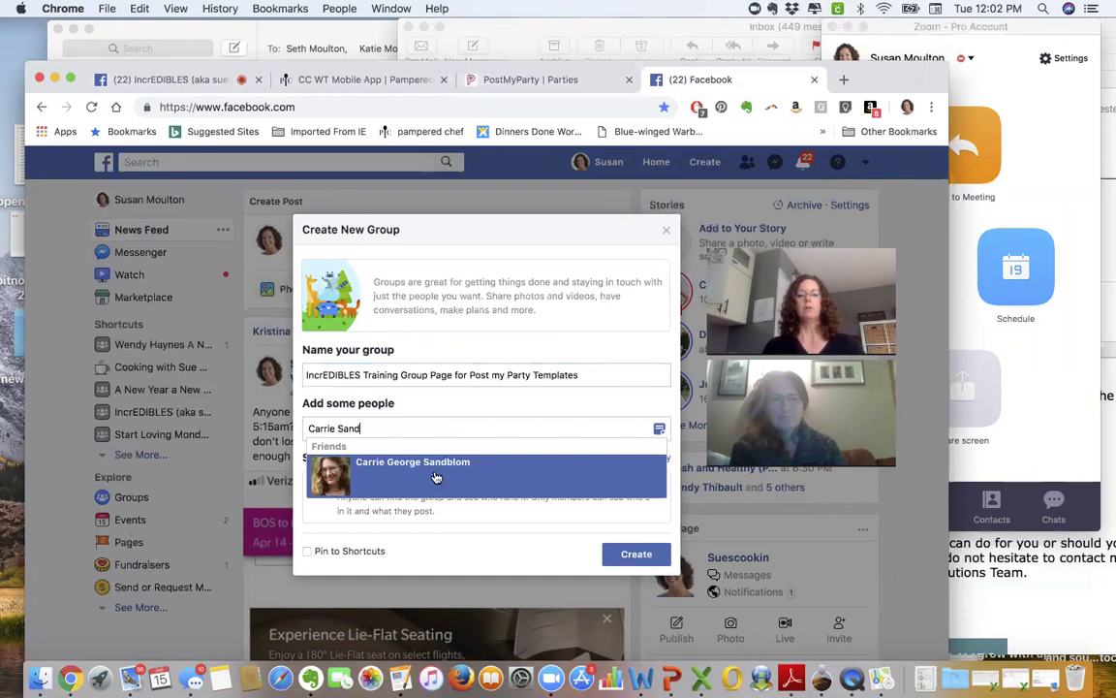
- Add a friend as a member, pin the group to shortcuts, and create the closed group
{"action": "left_click", "coordinate": [436, 476]}
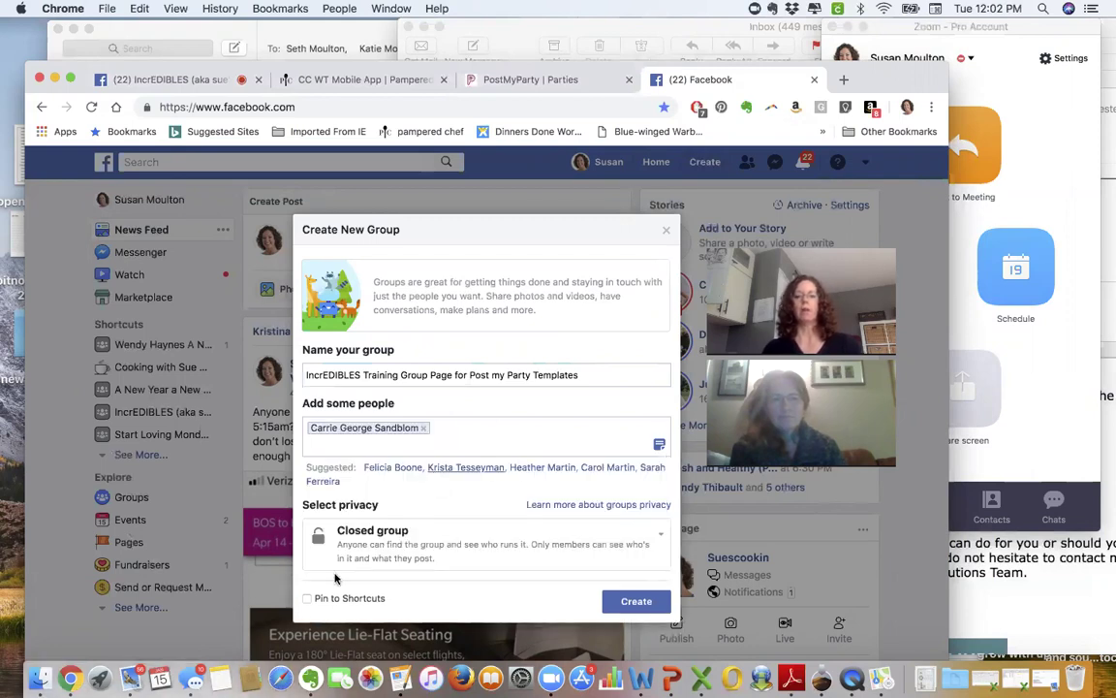
{"action": "left_click", "coordinate": [306, 599]}
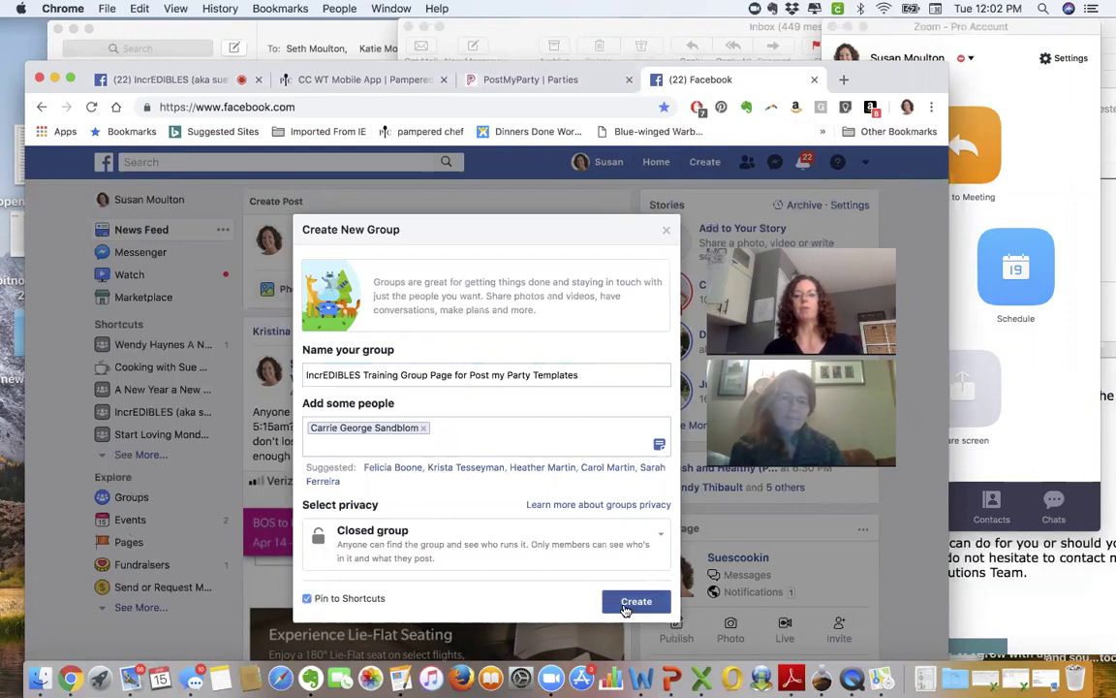
{"action": "left_click", "coordinate": [624, 605]}
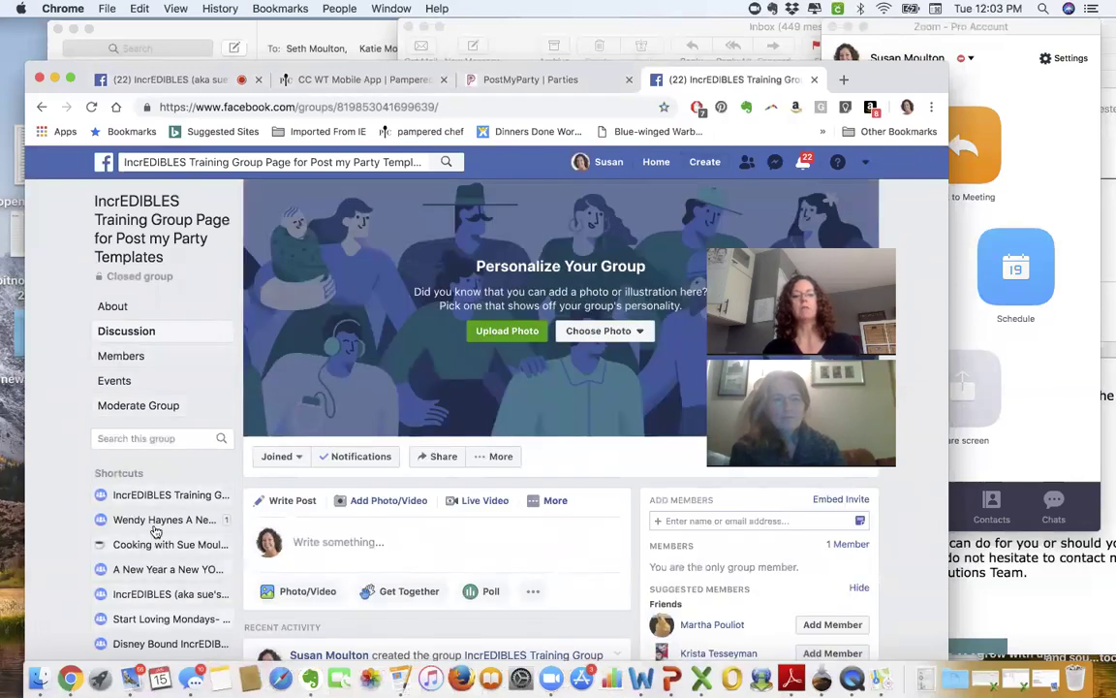
{"action": "left_click", "coordinate": [507, 331]}
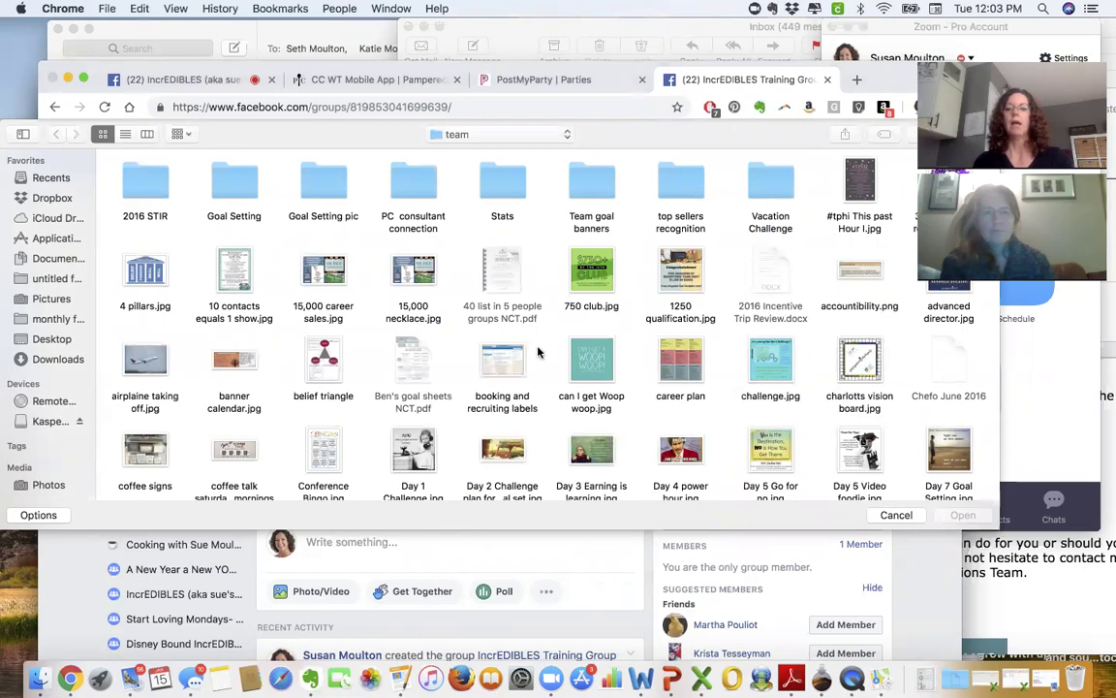
- Try past present future.jpg as the cover, reposition it, then cancel it
{"action": "scroll", "coordinate": [539, 353], "scroll_direction": "down", "scroll_amount": 3}
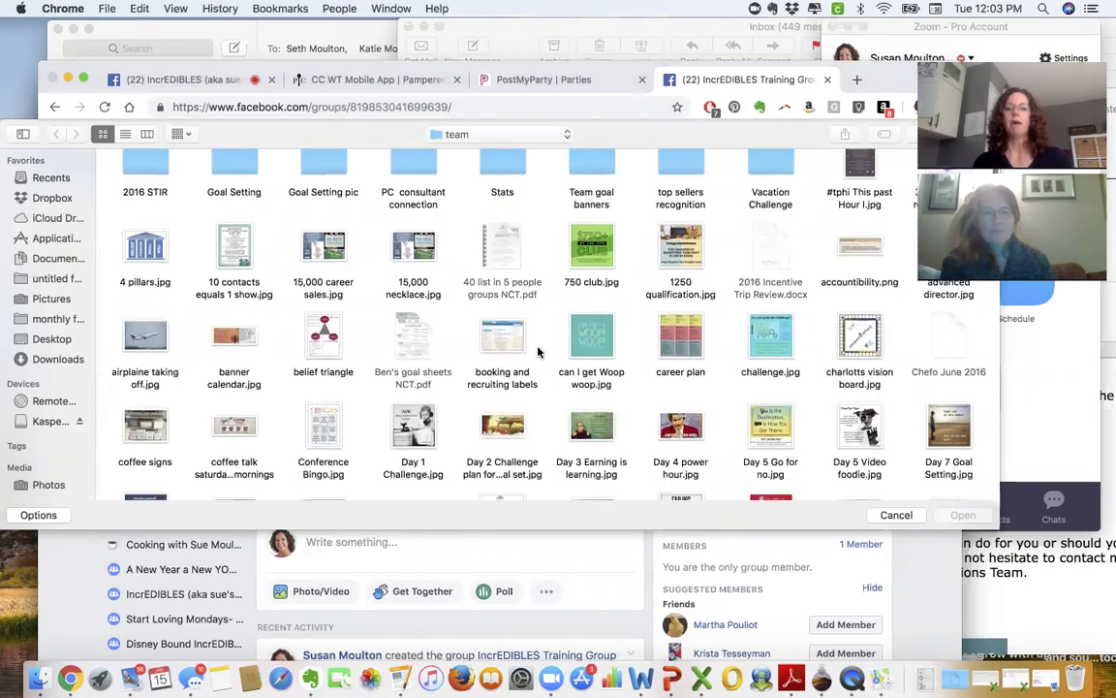
{"action": "scroll", "coordinate": [538, 352], "scroll_direction": "down", "scroll_amount": 5}
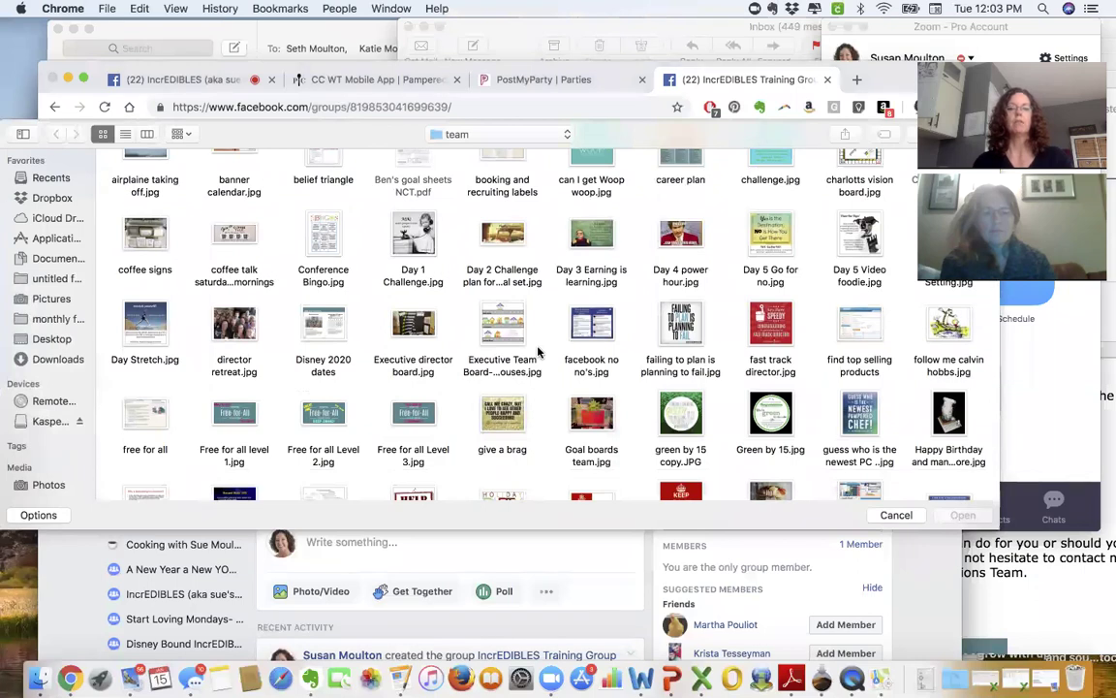
{"action": "scroll", "coordinate": [539, 353], "scroll_direction": "down", "scroll_amount": 2}
{"action": "scroll", "coordinate": [420, 383], "scroll_direction": "down", "scroll_amount": 5}
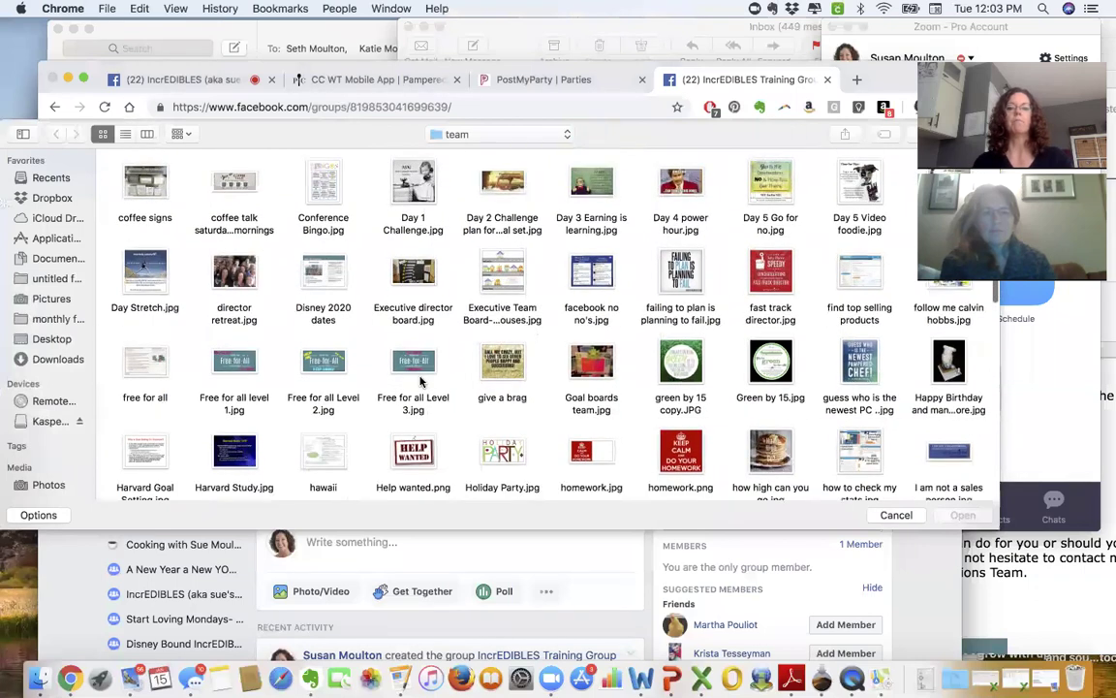
{"action": "scroll", "coordinate": [419, 383], "scroll_direction": "down", "scroll_amount": 3}
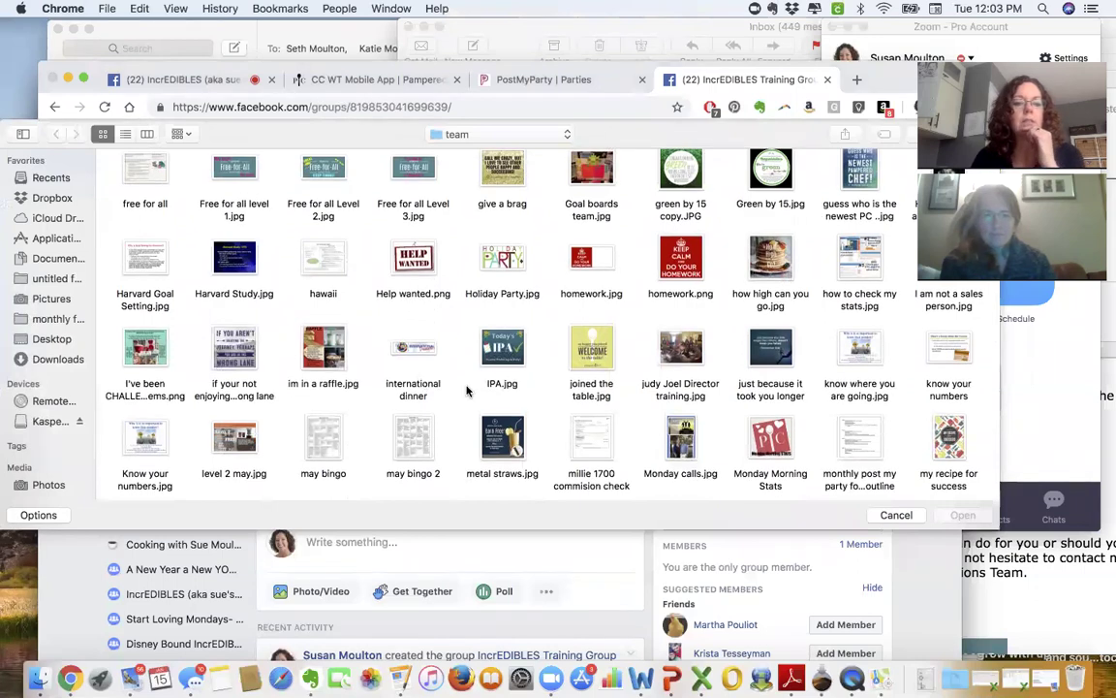
{"action": "scroll", "coordinate": [466, 390], "scroll_direction": "down", "scroll_amount": 10}
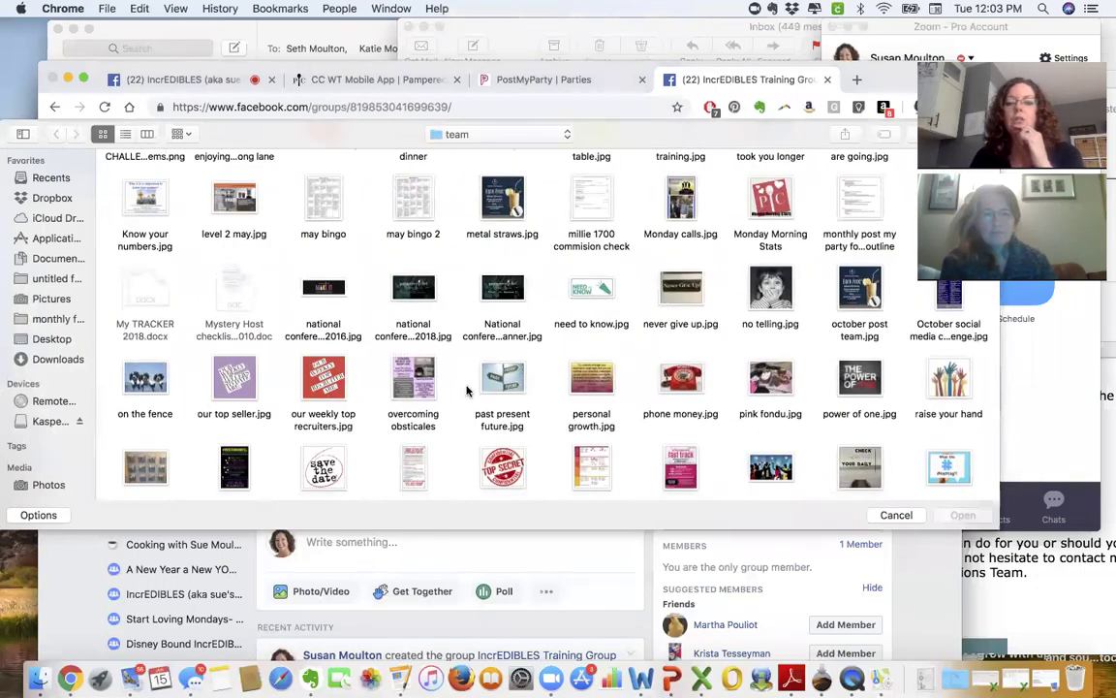
{"action": "scroll", "coordinate": [466, 391], "scroll_direction": "down", "scroll_amount": 15}
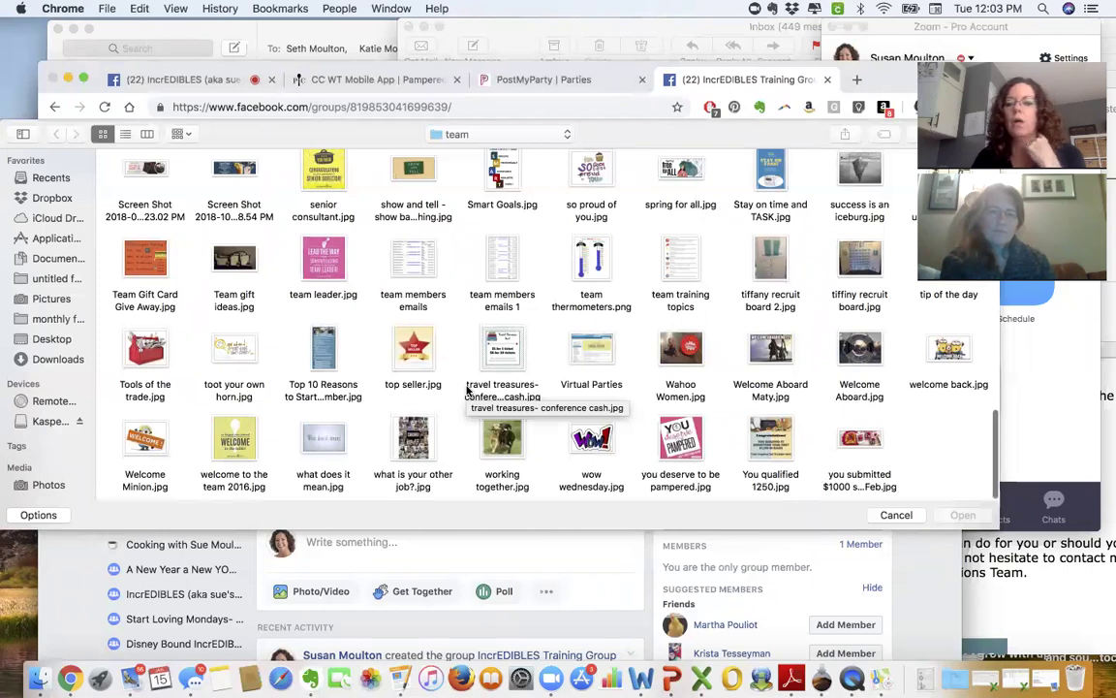
{"action": "scroll", "coordinate": [466, 391], "scroll_direction": "up", "scroll_amount": 2}
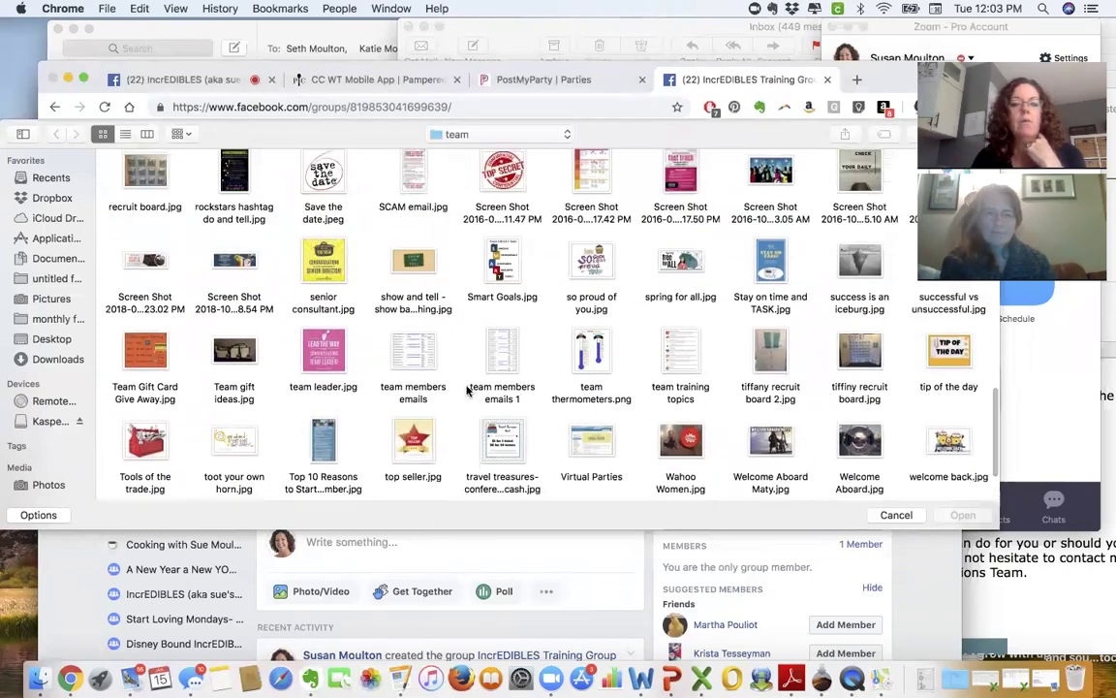
{"action": "scroll", "coordinate": [466, 391], "scroll_direction": "up", "scroll_amount": 1}
{"action": "scroll", "coordinate": [466, 391], "scroll_direction": "up", "scroll_amount": 2}
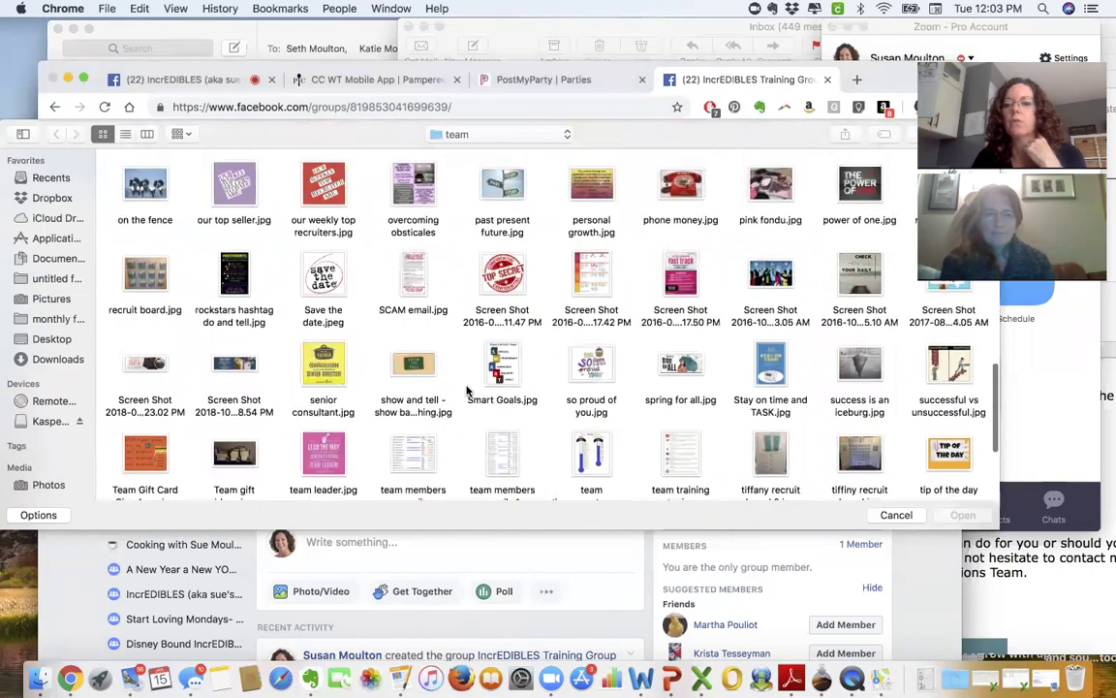
{"action": "scroll", "coordinate": [466, 391], "scroll_direction": "up", "scroll_amount": 2}
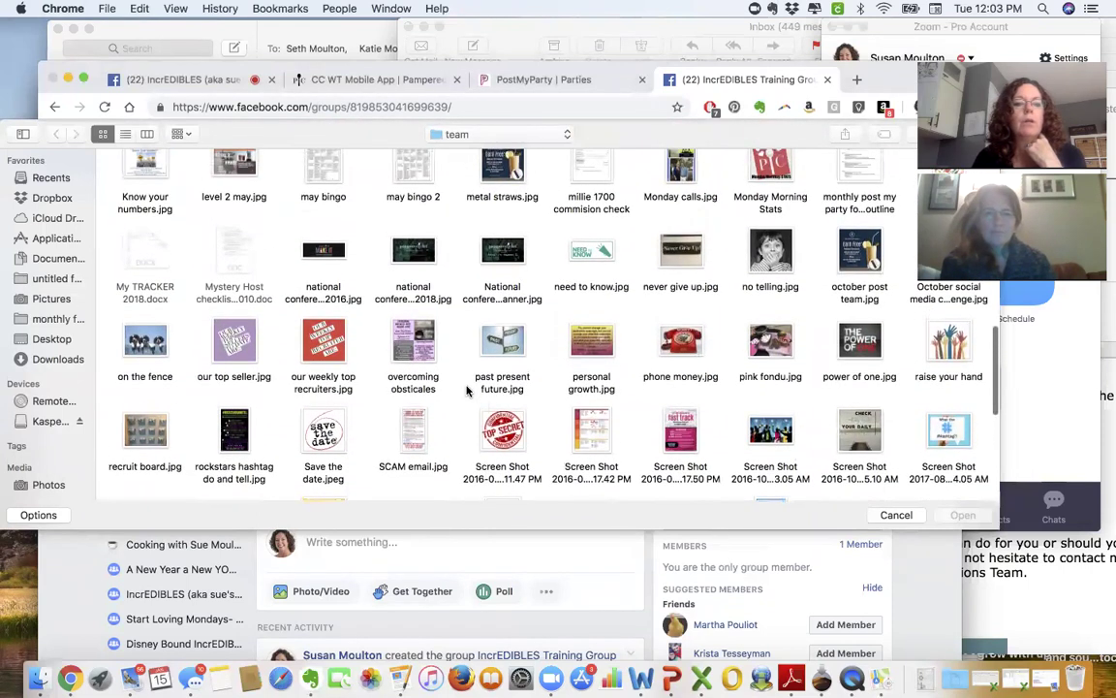
{"action": "scroll", "coordinate": [466, 391], "scroll_direction": "up", "scroll_amount": 1}
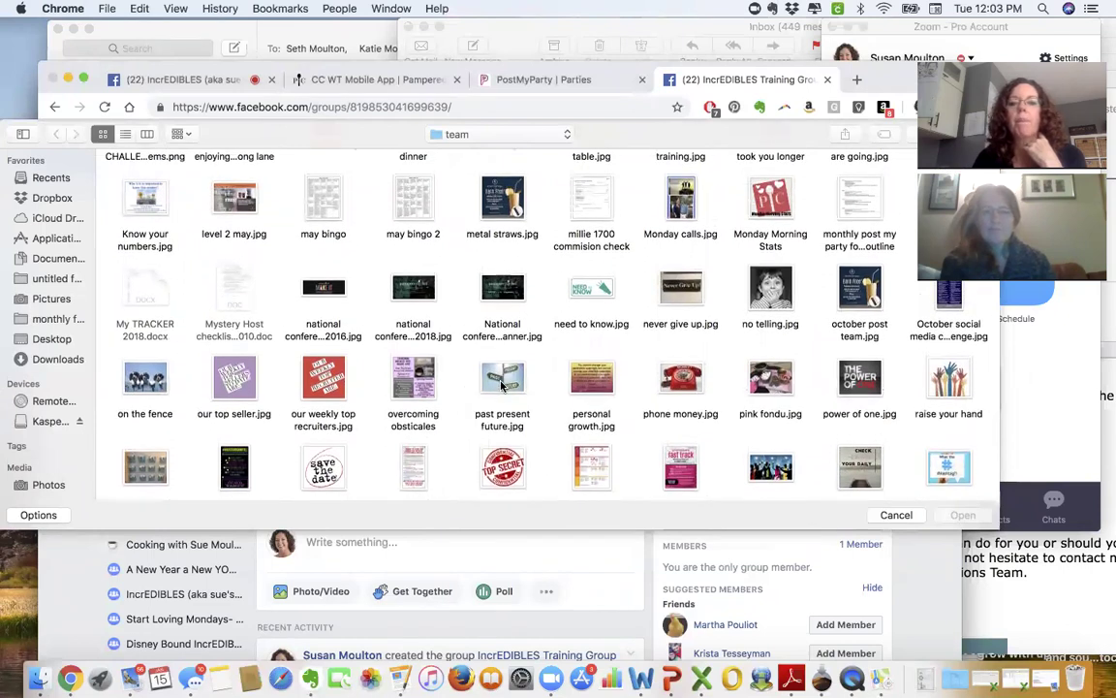
{"action": "double_click", "coordinate": [502, 385]}
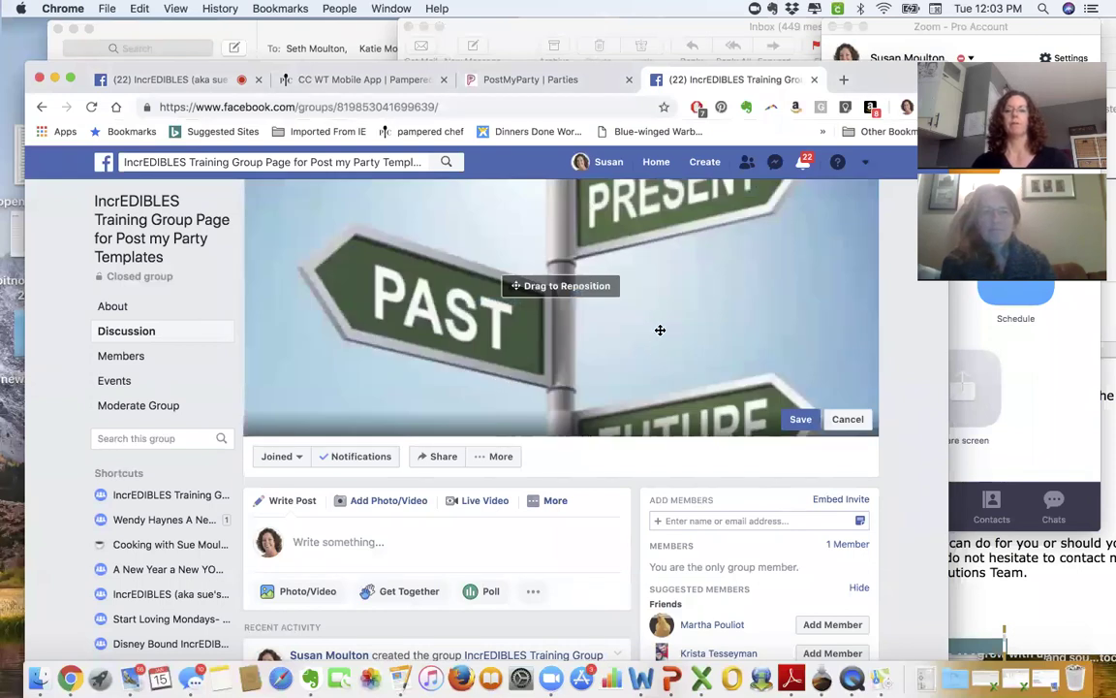
{"action": "left_click_drag", "start_coordinate": [659, 330], "coordinate": [659, 316]}
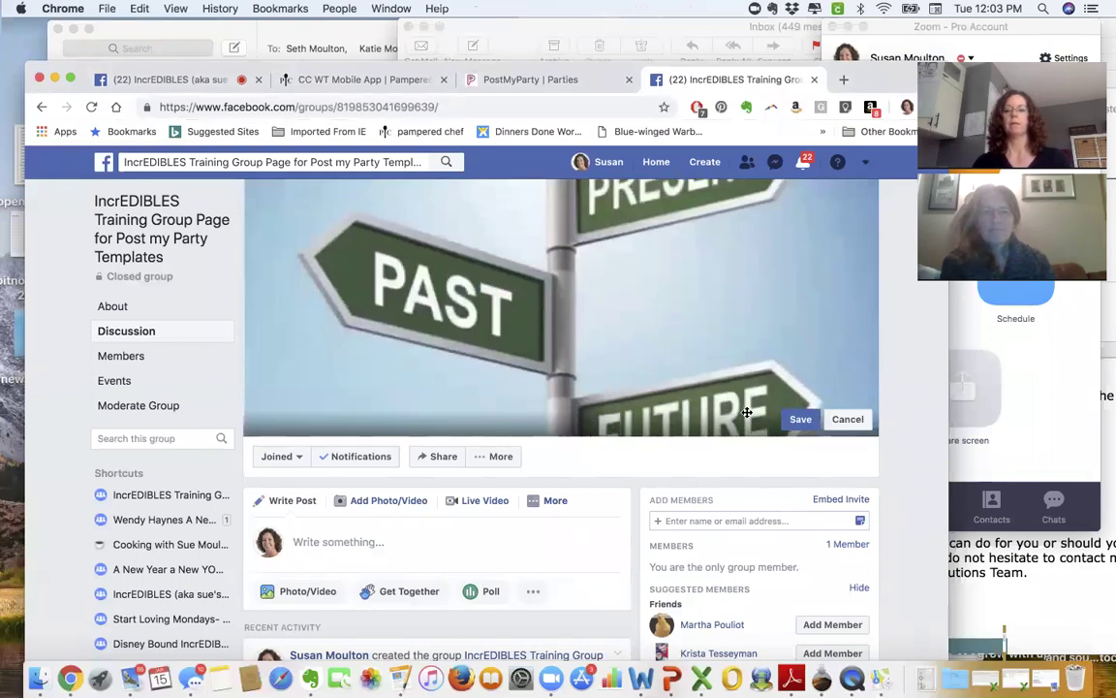
{"action": "left_click", "coordinate": [846, 419]}
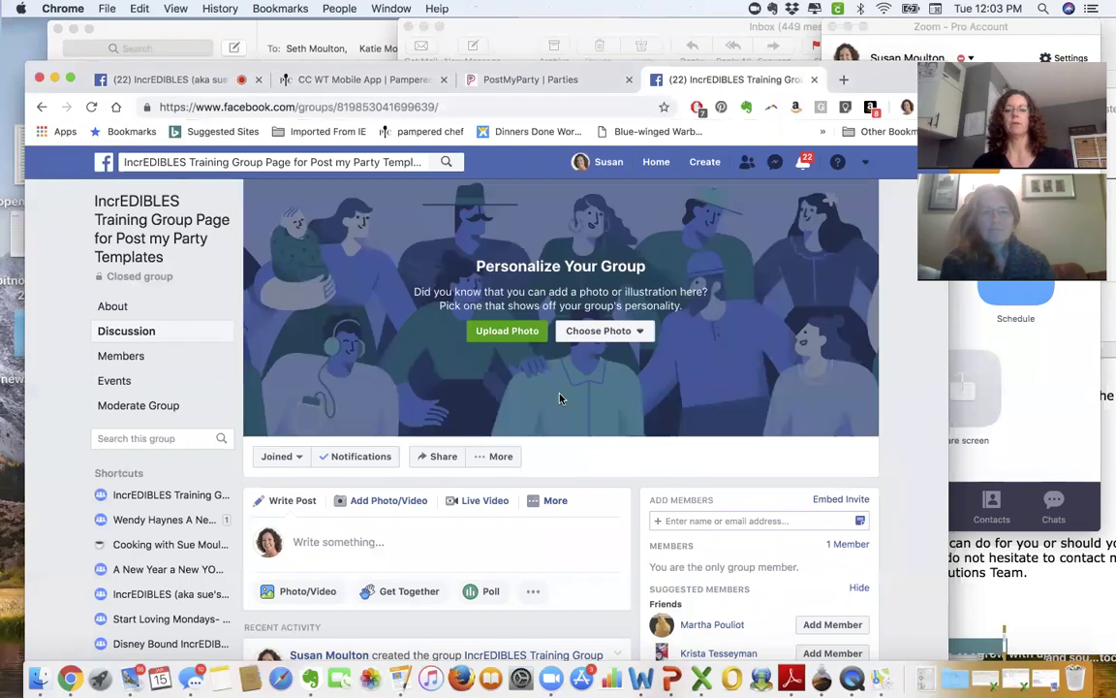
- Browse the cover photo picker to Pictures > Banners, checking Team banners along the way
{"action": "left_click", "coordinate": [504, 332]}
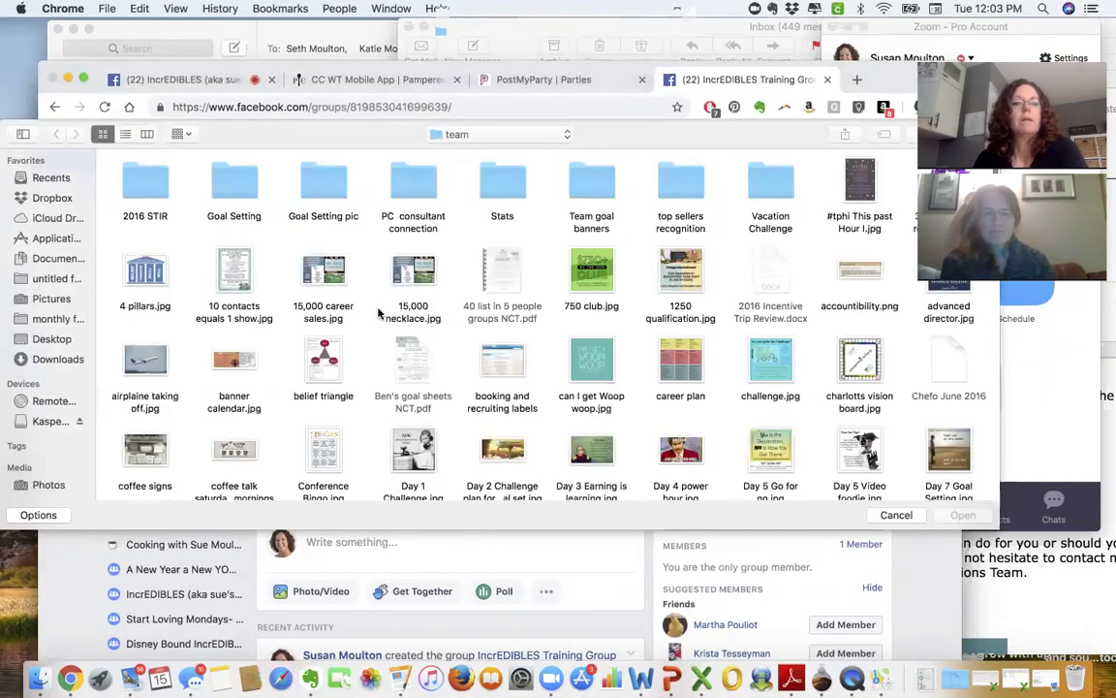
{"action": "left_click", "coordinate": [53, 299]}
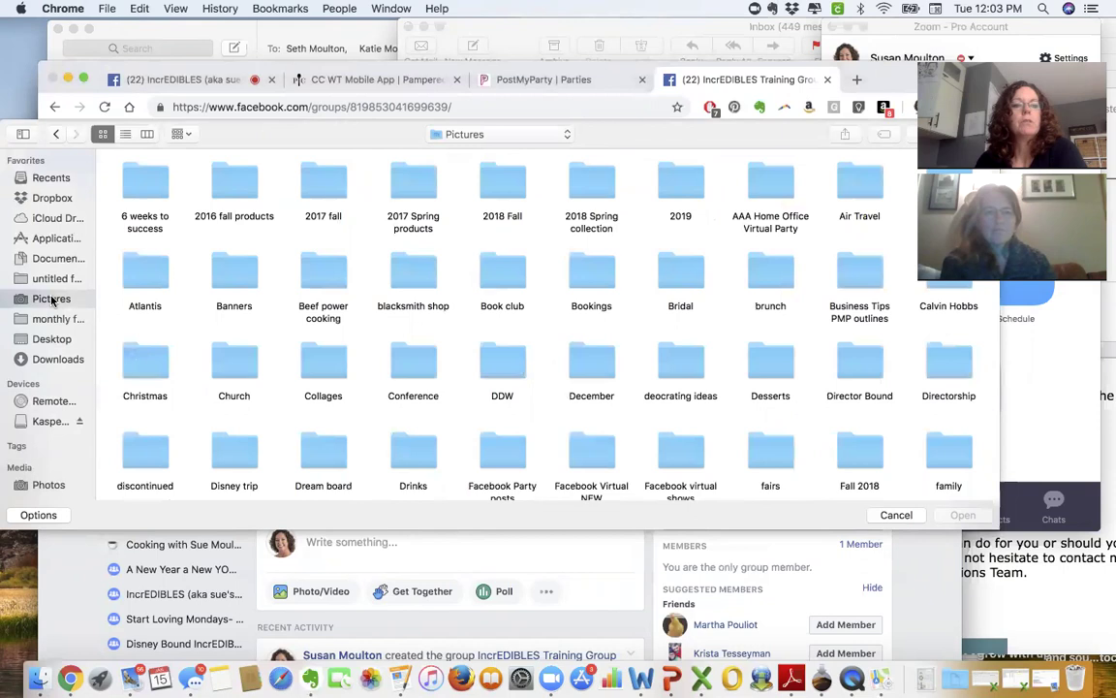
{"action": "double_click", "coordinate": [235, 281]}
{"action": "scroll", "coordinate": [524, 358], "scroll_direction": "down", "scroll_amount": 4}
{"action": "scroll", "coordinate": [523, 358], "scroll_direction": "down", "scroll_amount": 1}
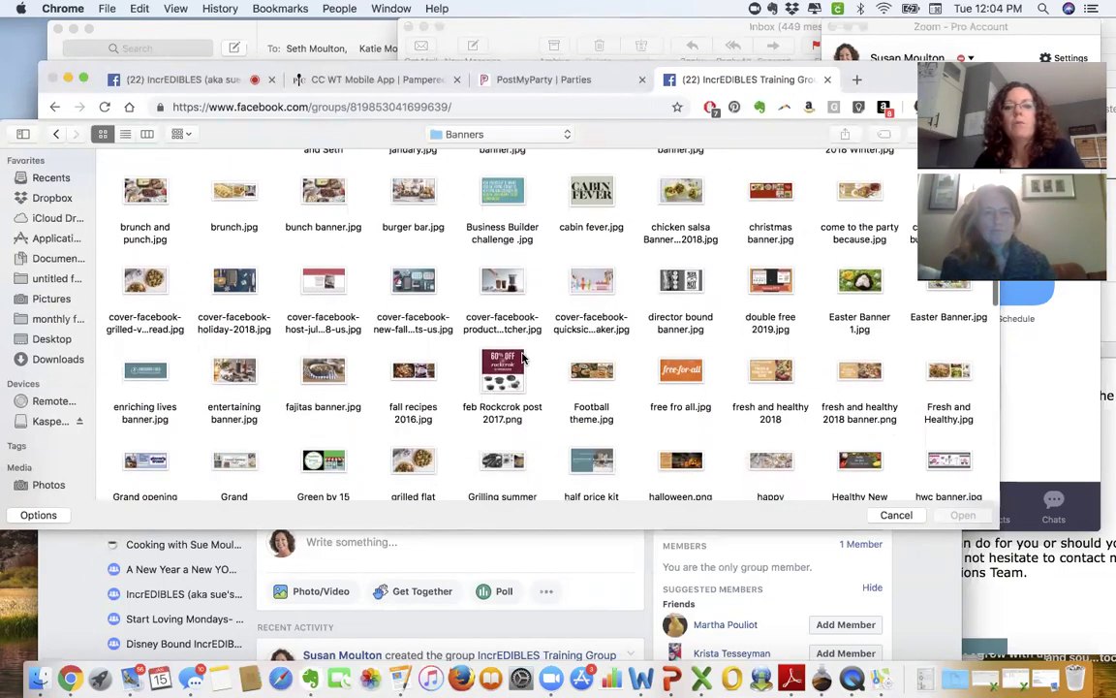
{"action": "scroll", "coordinate": [523, 359], "scroll_direction": "up", "scroll_amount": 4}
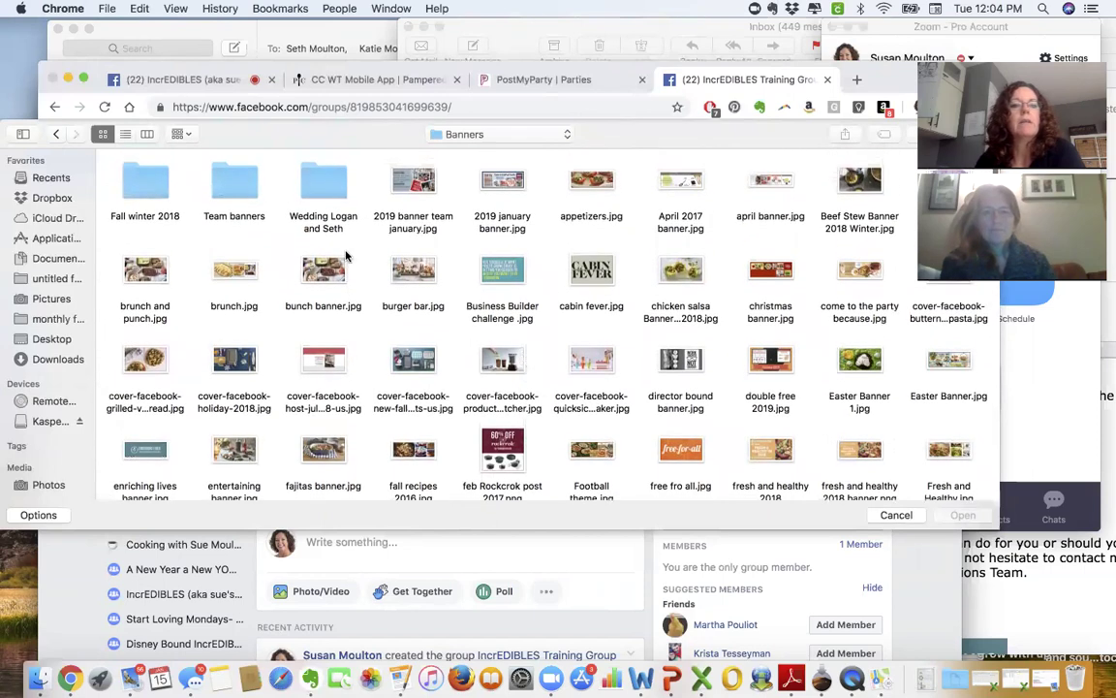
{"action": "left_click", "coordinate": [230, 189]}
{"action": "double_click", "coordinate": [230, 189]}
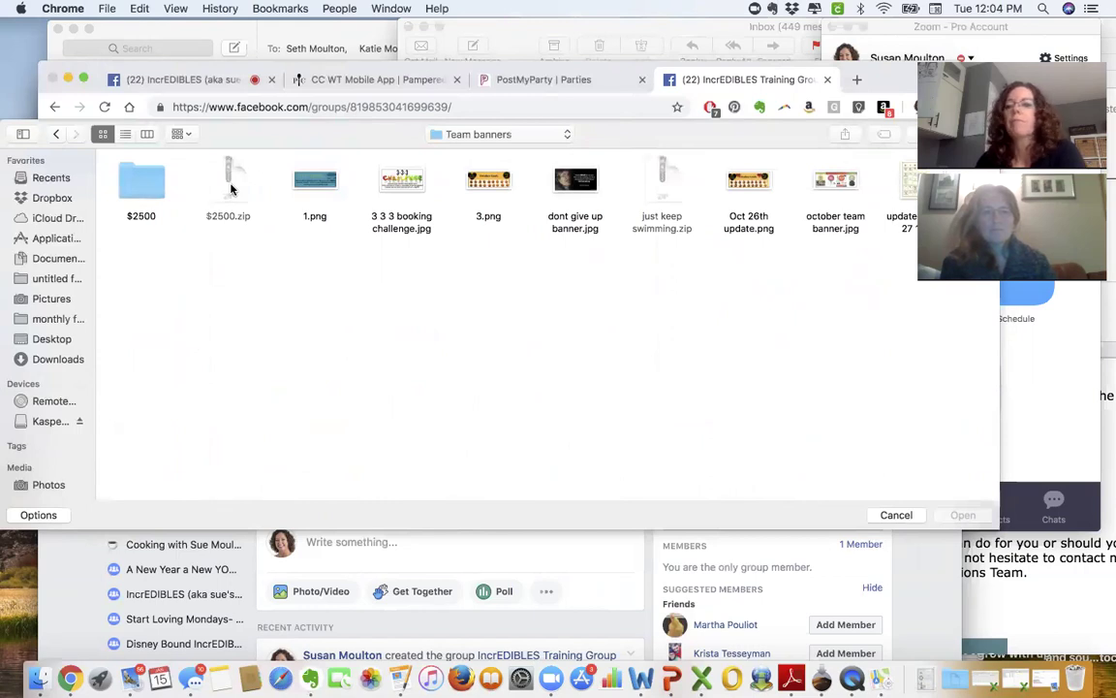
{"action": "left_click", "coordinate": [55, 134]}
{"action": "scroll", "coordinate": [518, 354], "scroll_direction": "down", "scroll_amount": 10}
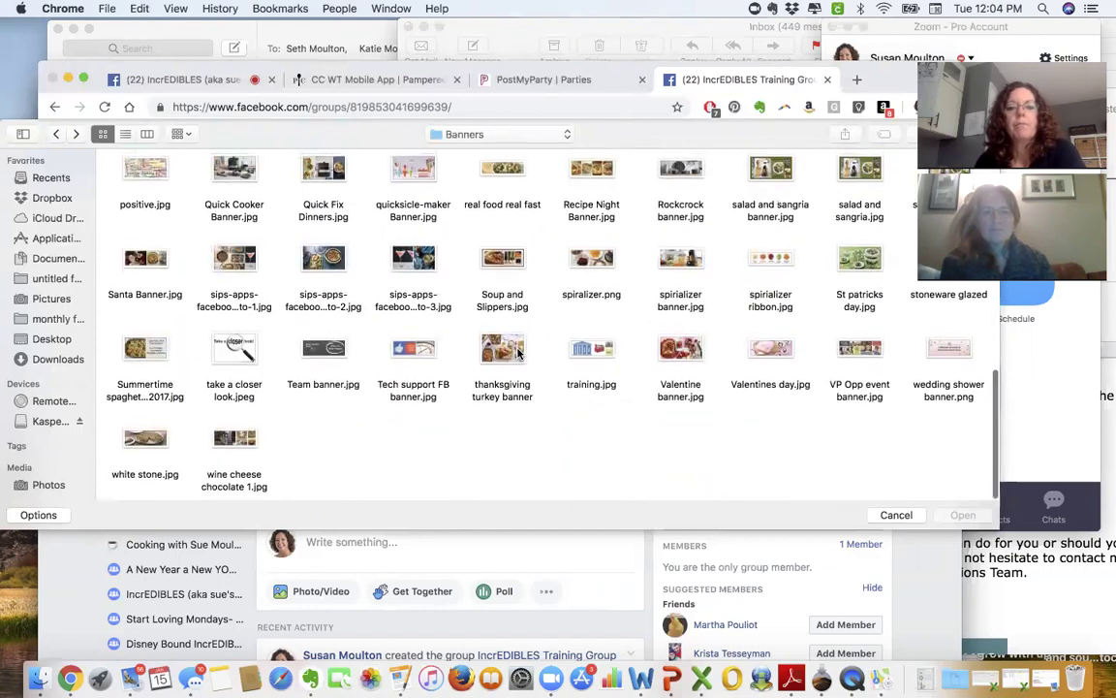
- Save training.jpg as the group's cover photo and go to the About page
{"action": "double_click", "coordinate": [587, 356]}
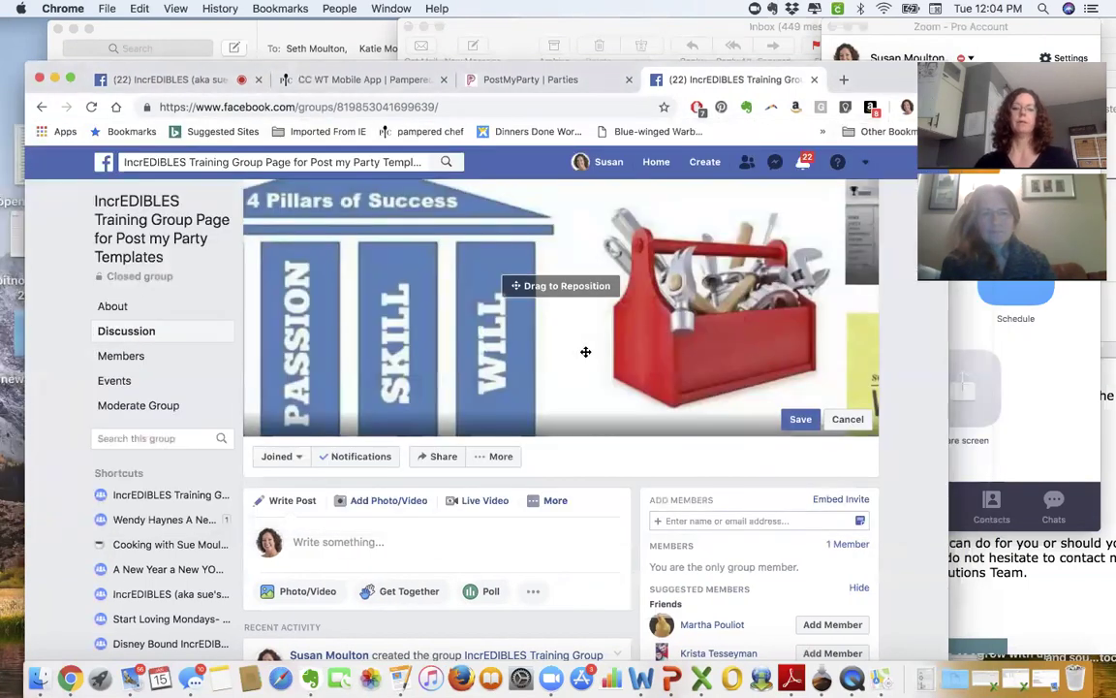
{"action": "left_click", "coordinate": [800, 419]}
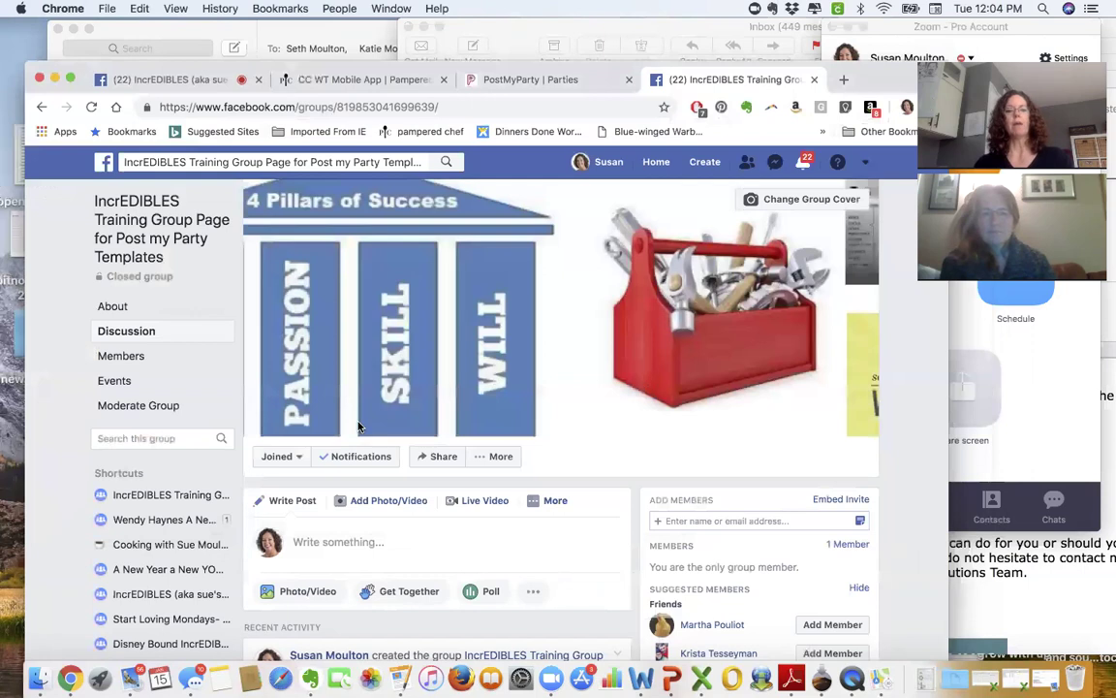
{"action": "left_click", "coordinate": [114, 307]}
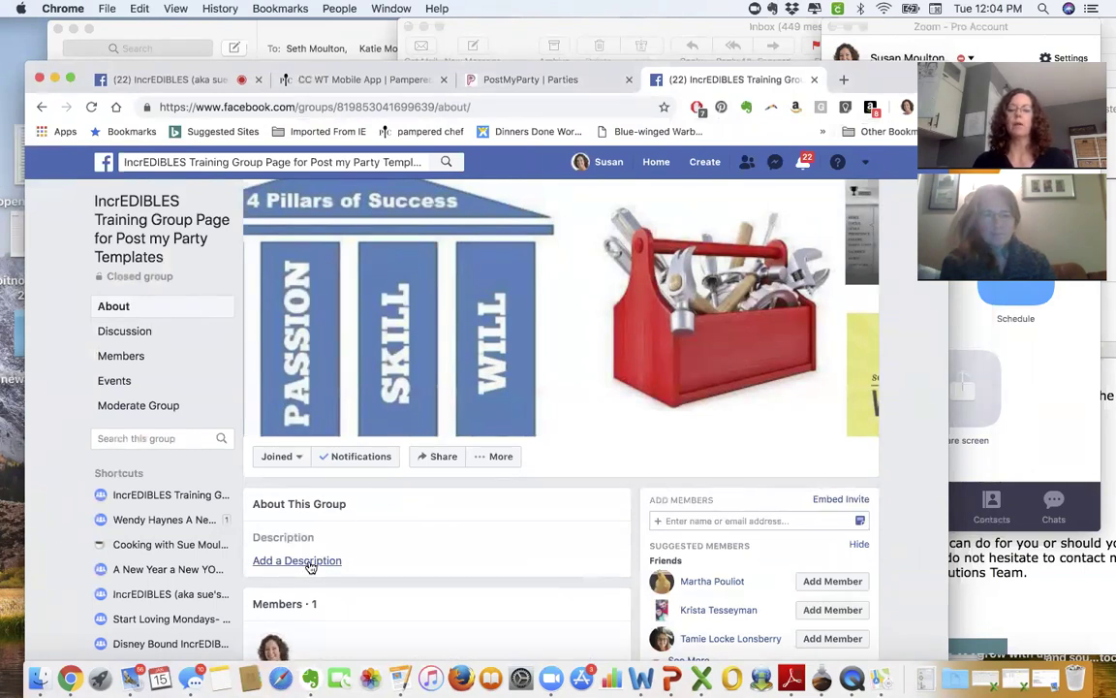
- Describe the group as for running training templates and other Post my Party training
{"action": "left_click", "coordinate": [309, 562]}
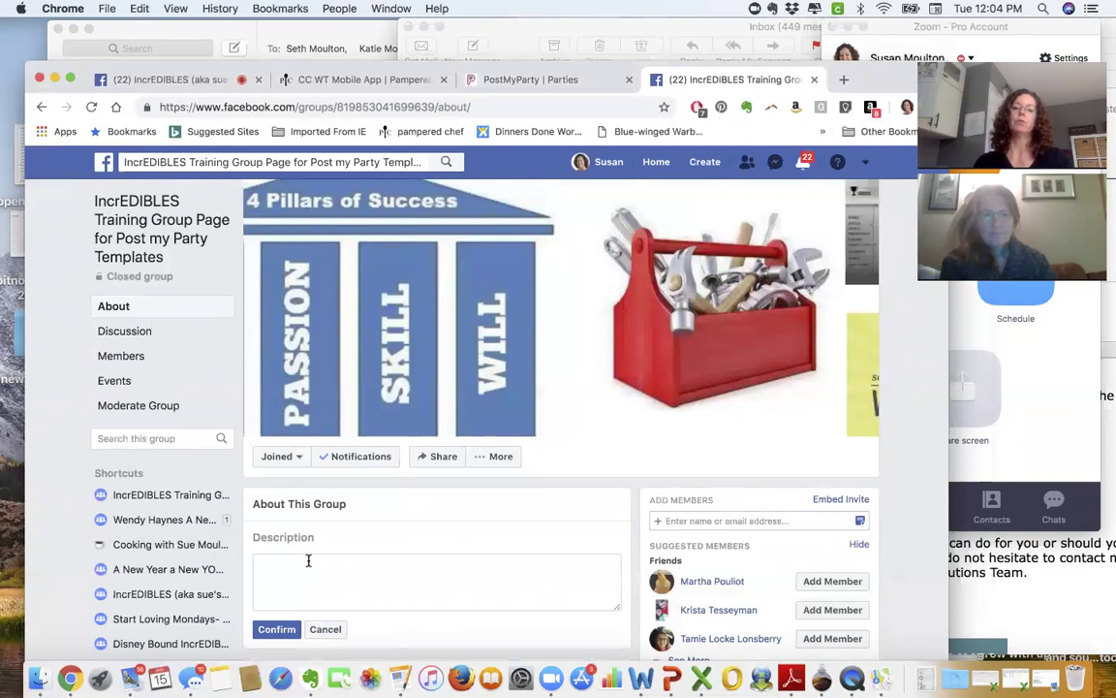
{"action": "left_click", "coordinate": [308, 560]}
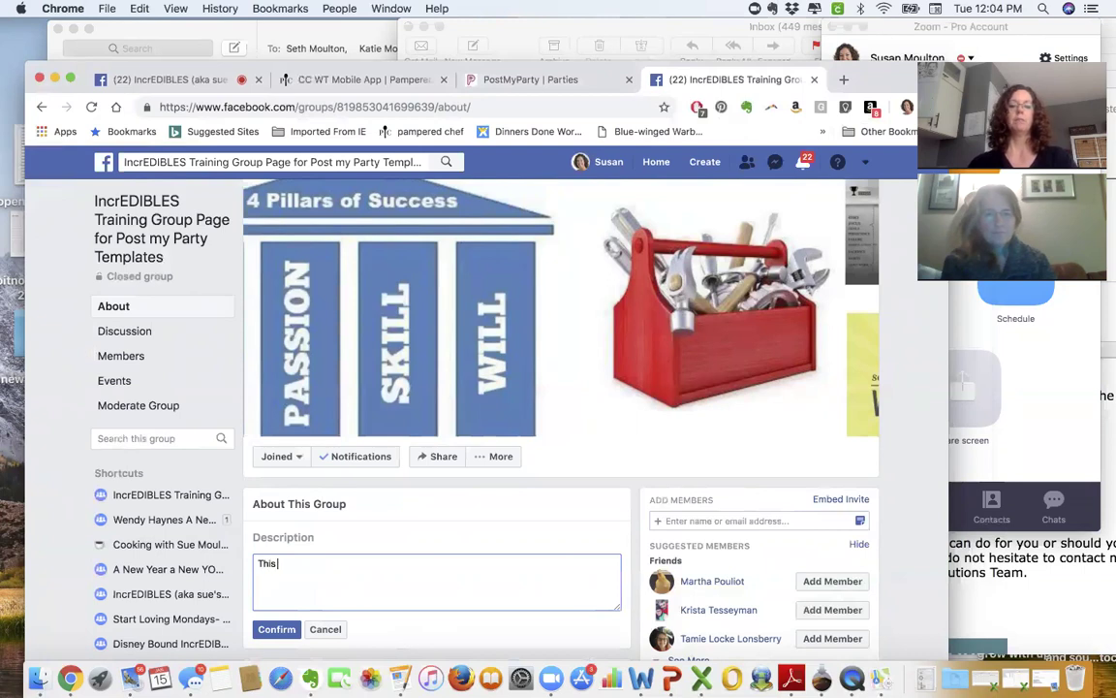
{"action": "type", "text": "page is for r"}
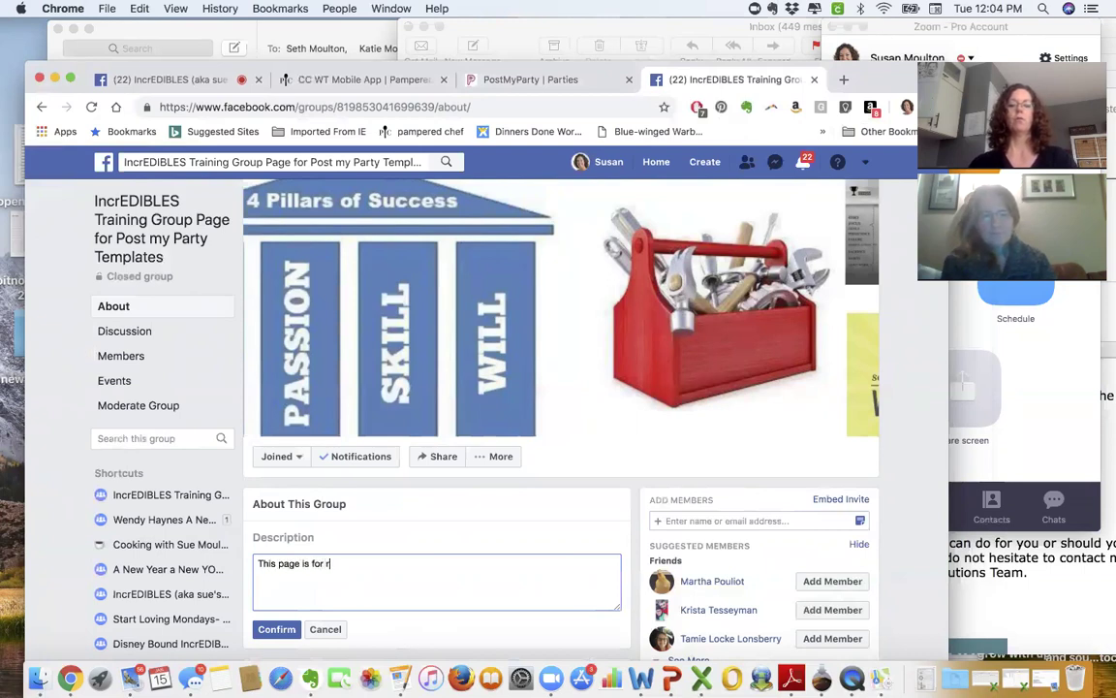
{"action": "type", "text": "unning training temp"}
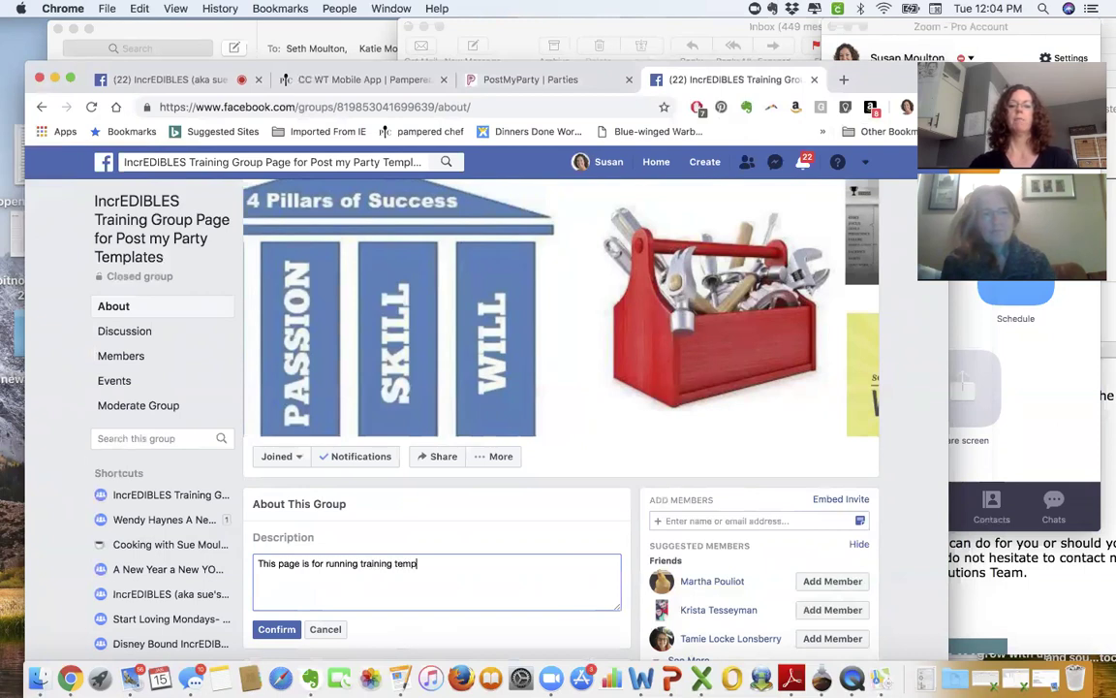
{"action": "type", "text": "letes"}
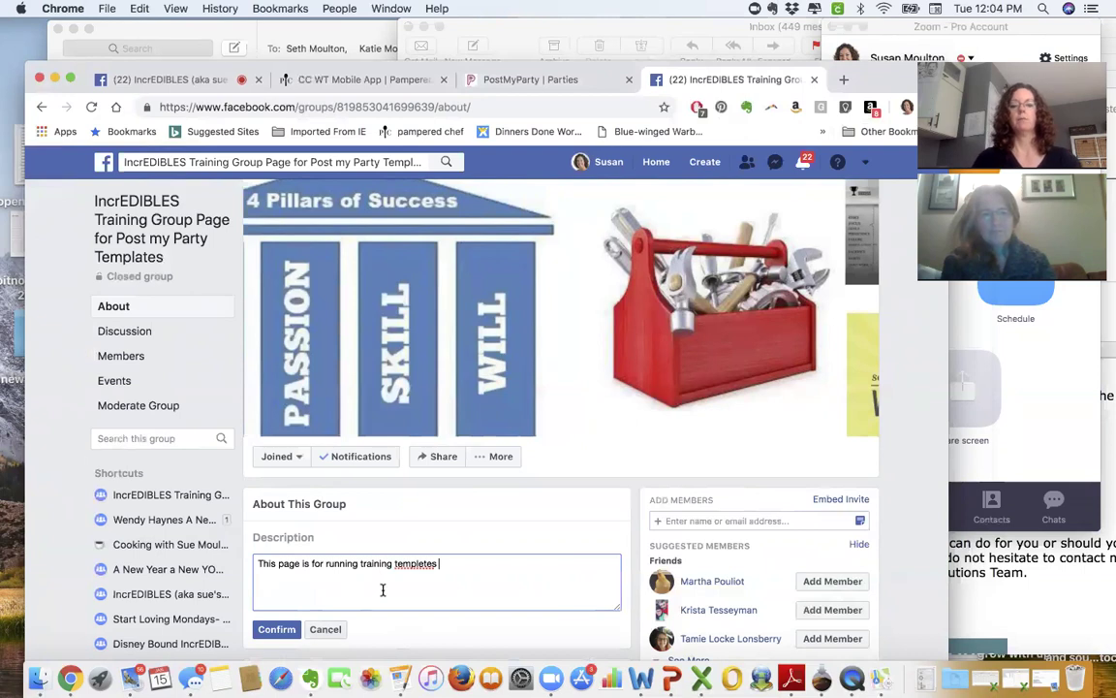
{"action": "right_click", "coordinate": [415, 565]}
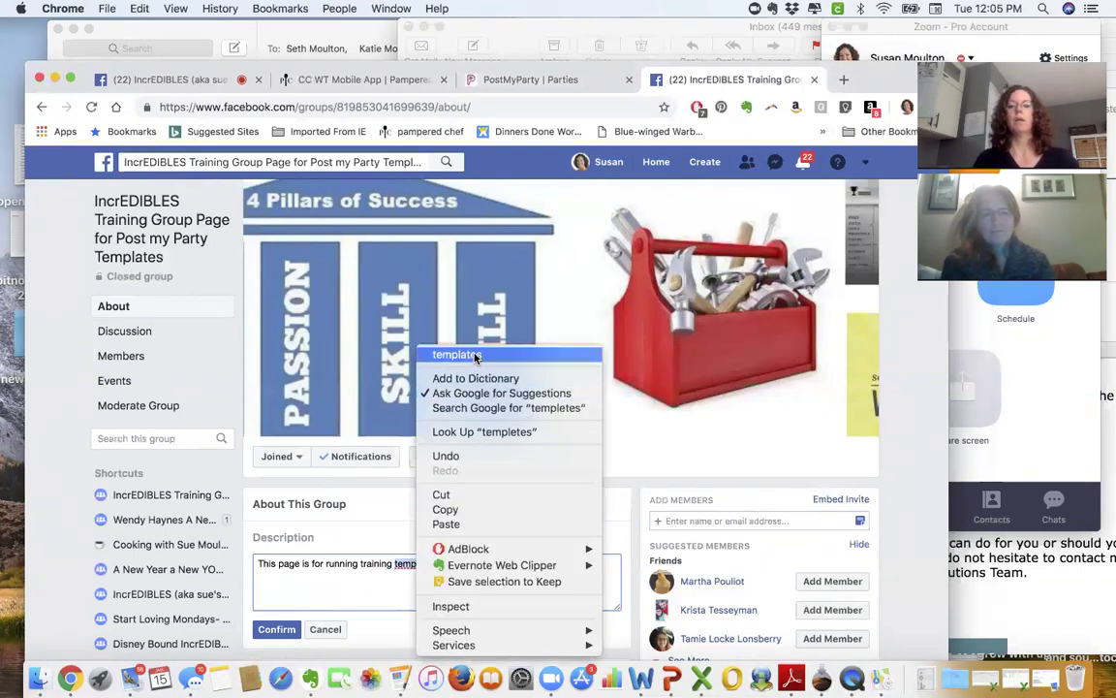
{"action": "left_click", "coordinate": [426, 351]}
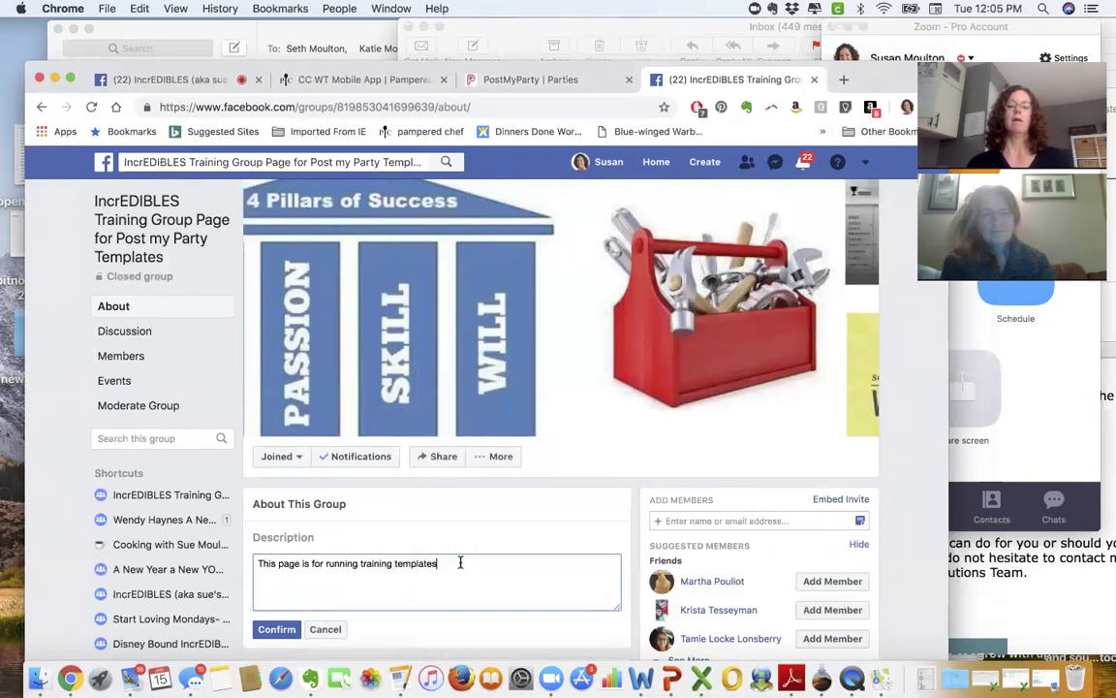
{"action": "type", "text": "and"}
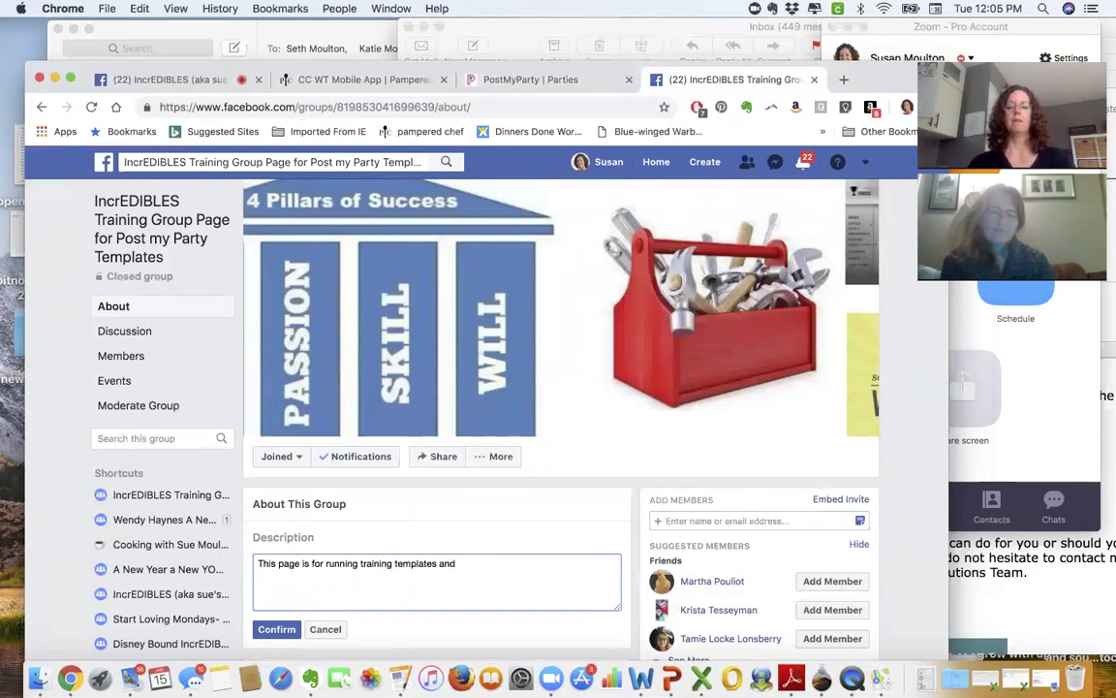
{"action": "type", "text": " other t"}
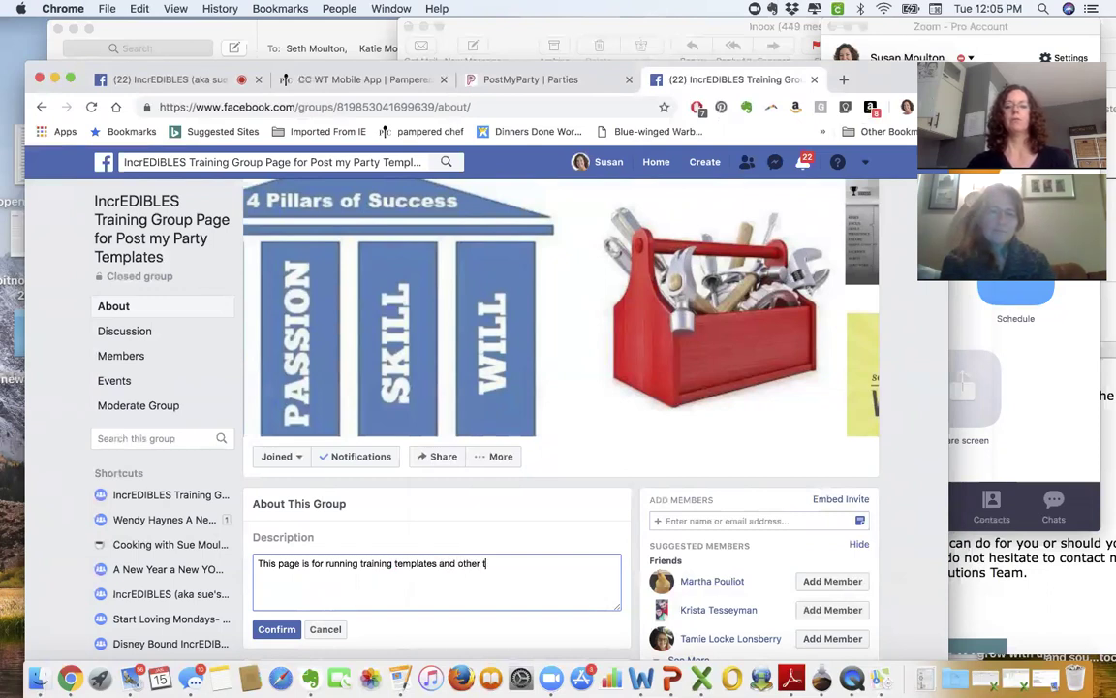
{"action": "type", "text": "raining from Po"}
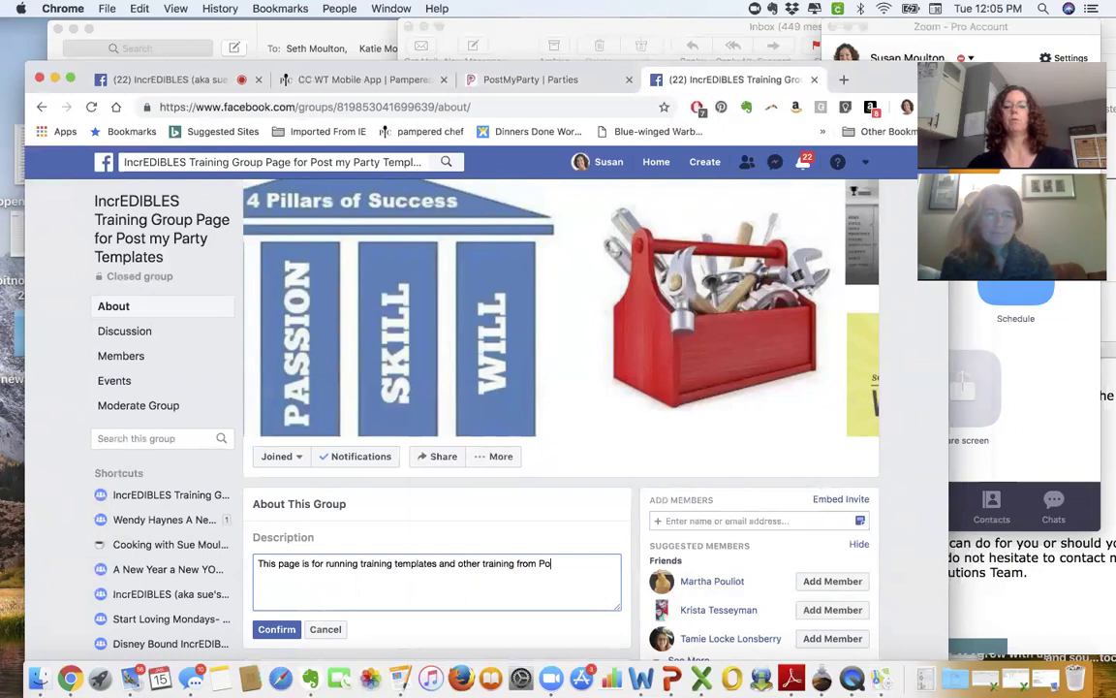
{"action": "type", "text": "st my Party wi"}
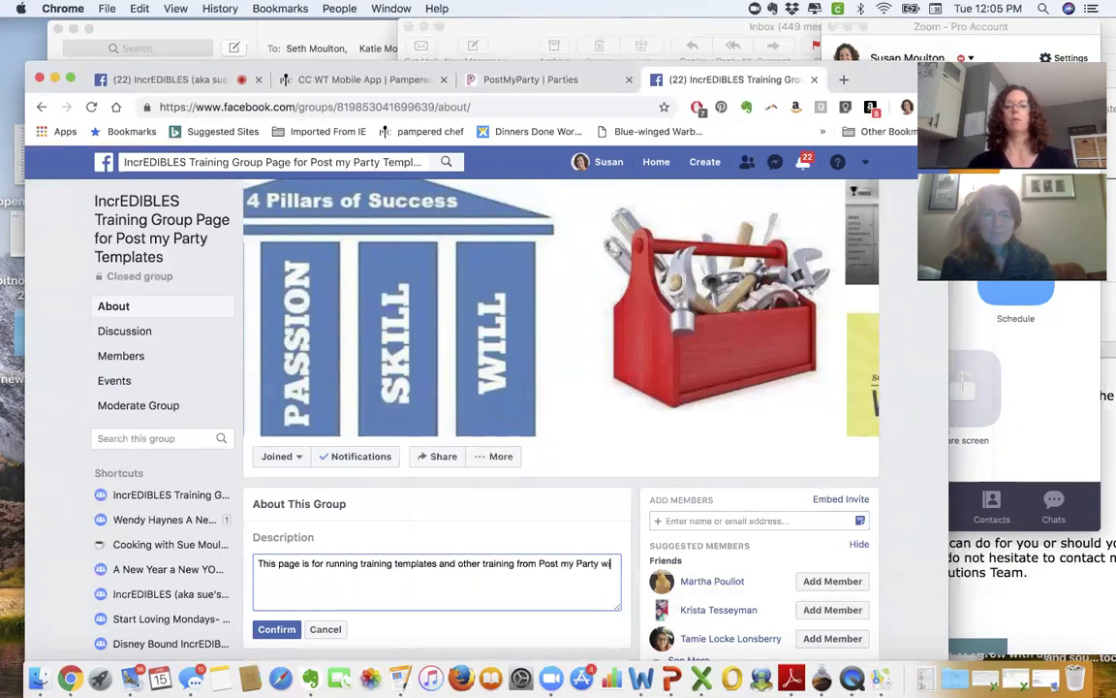
{"action": "type", "text": "th"}
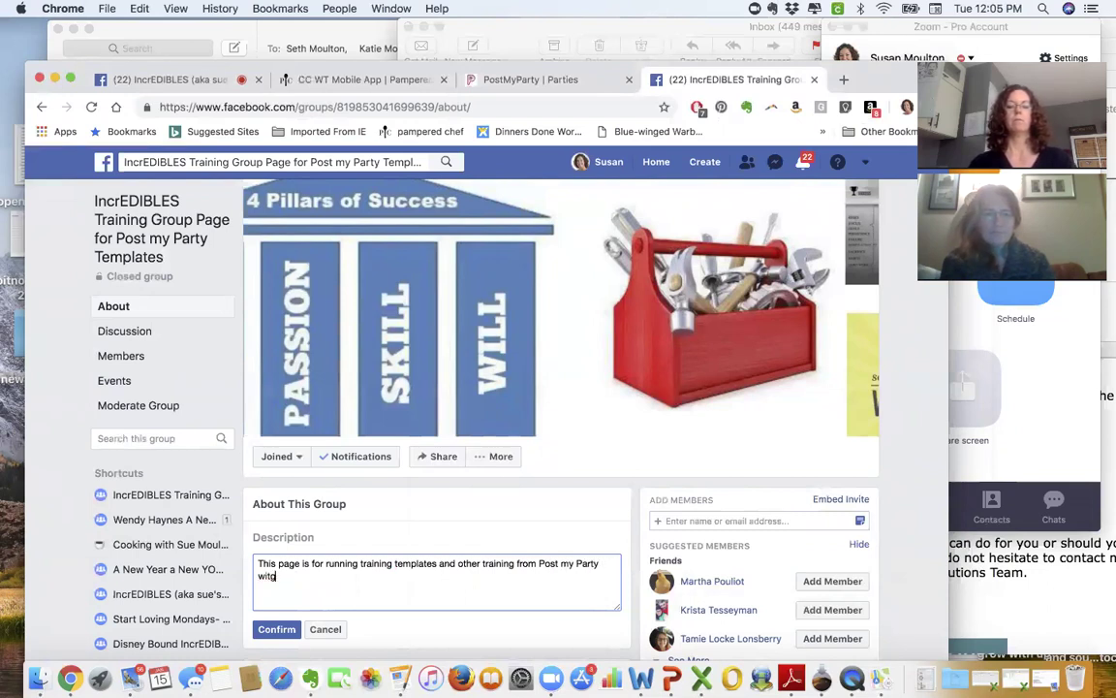
{"action": "type", "text": " hout flooding our"}
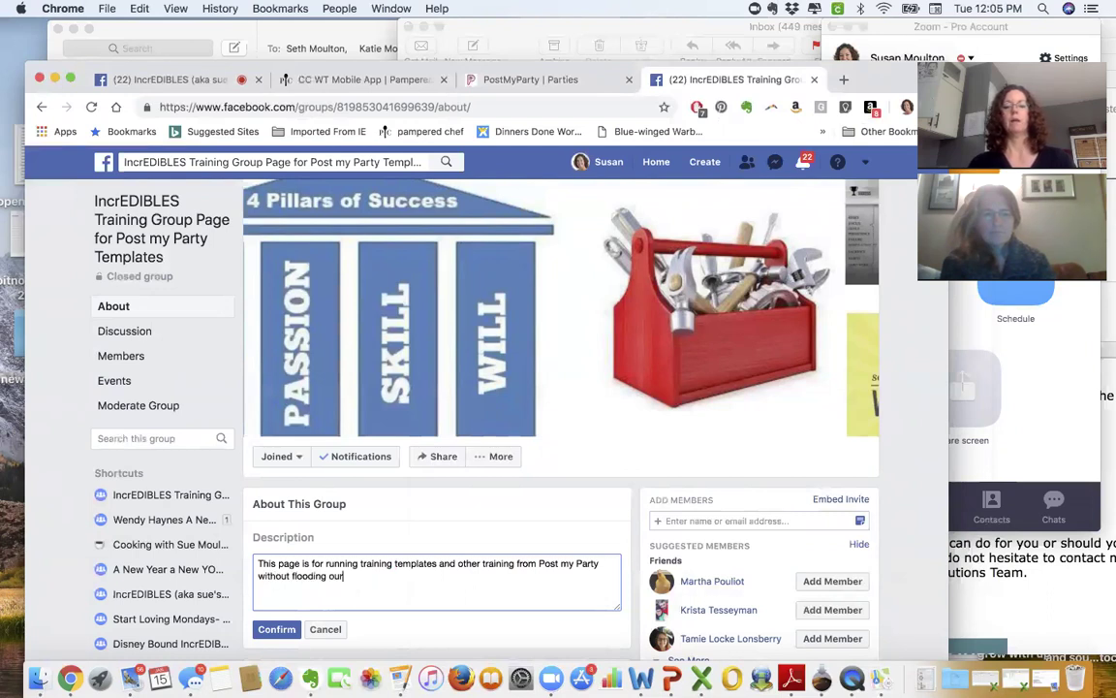
{"action": "type", "text": " team page."}
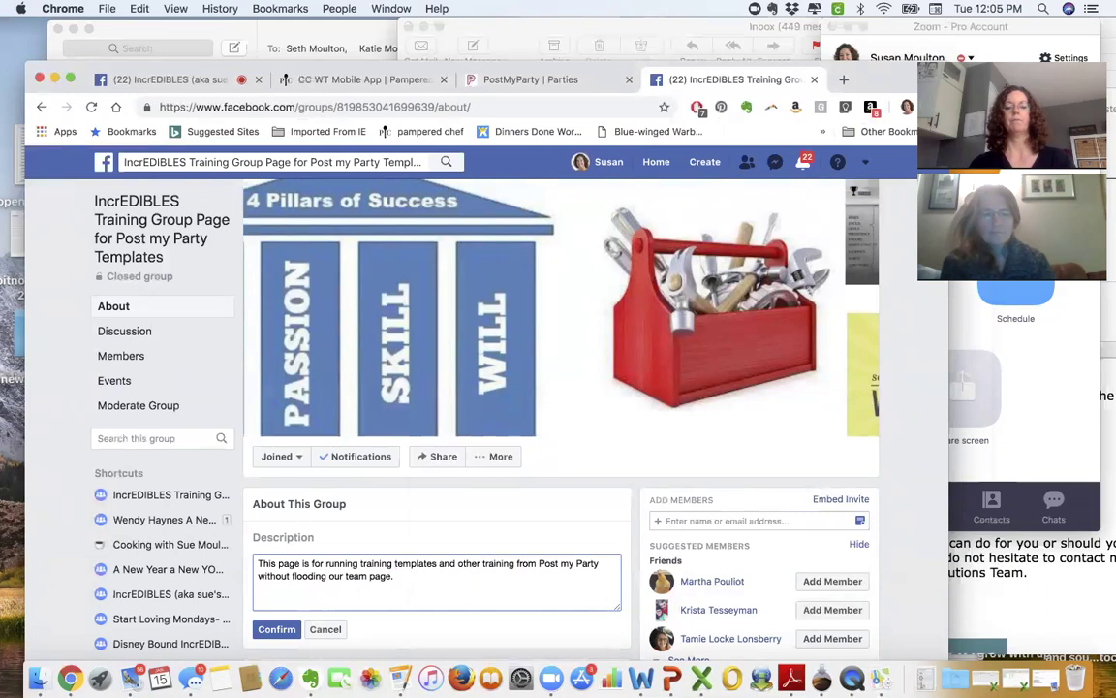
- Add 'Watch for EVENTS to be created in team page' and a questions contact line, then save
{"action": "key", "text": "BackSpace"}
{"action": "type", "text": "Watch for"}
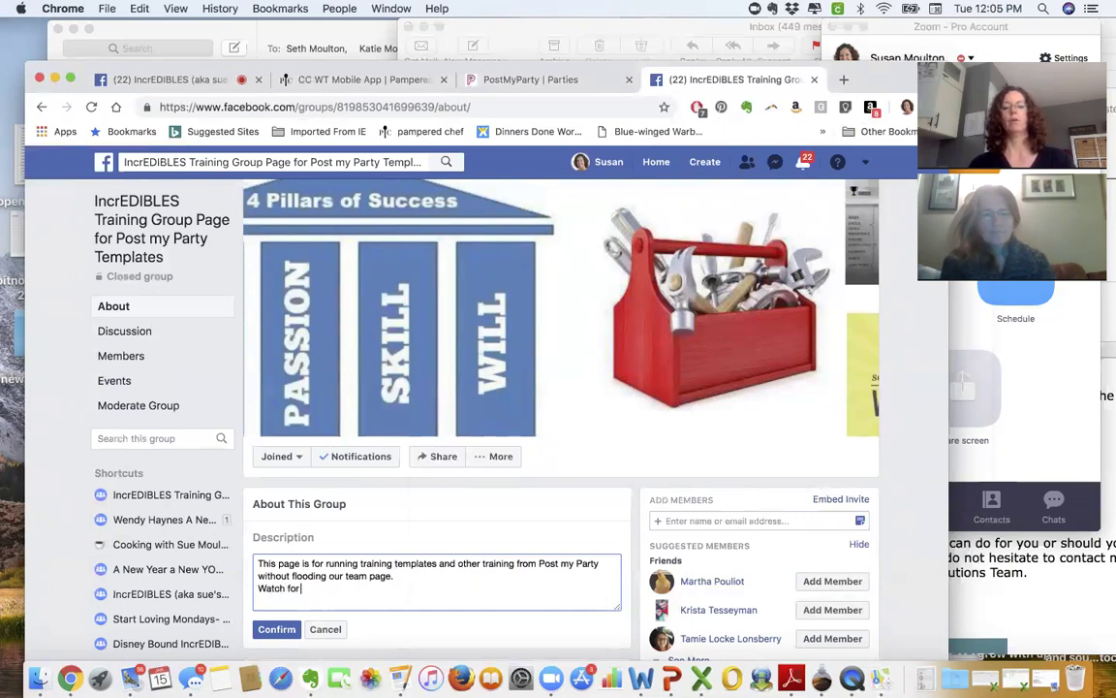
{"action": "type", "text": " EVENTS to be cr"}
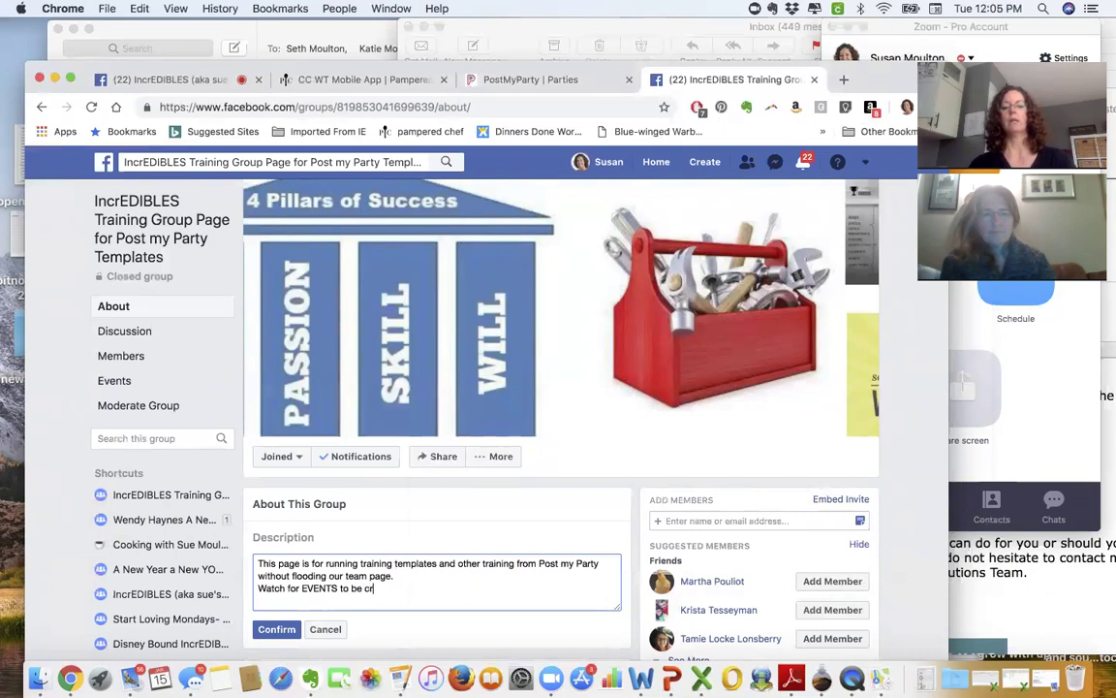
{"action": "type", "text": "eated in team"}
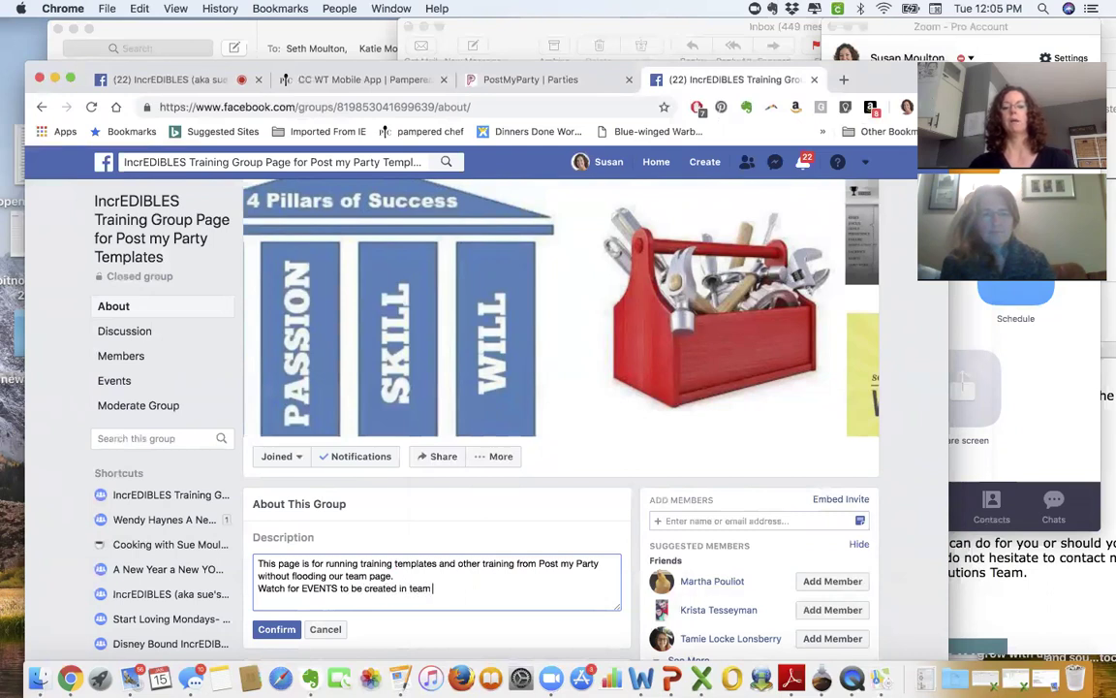
{"action": "type", "text": " page when these will run."}
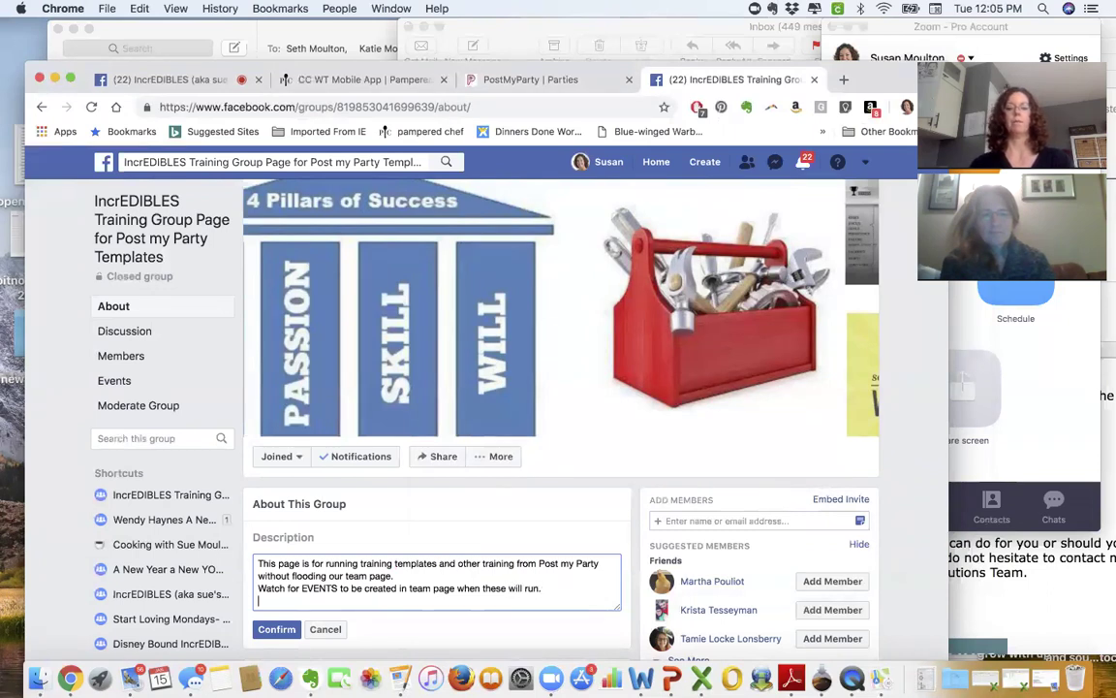
{"action": "type", "text": "Questions t"}
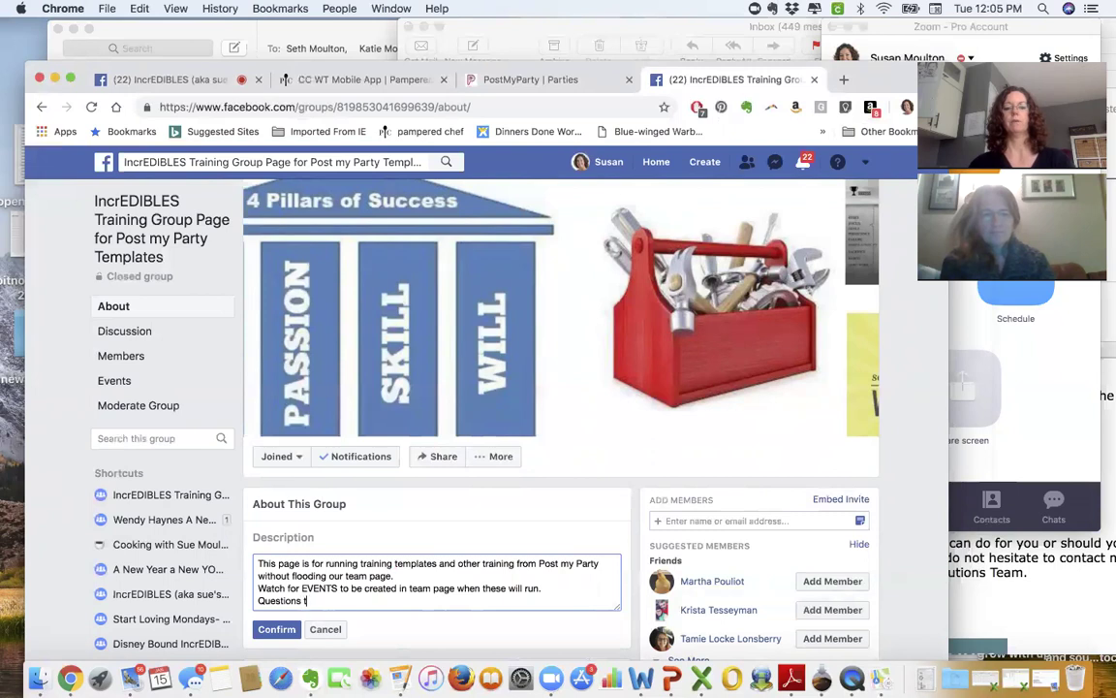
{"action": "type", "text": "ext or call "}
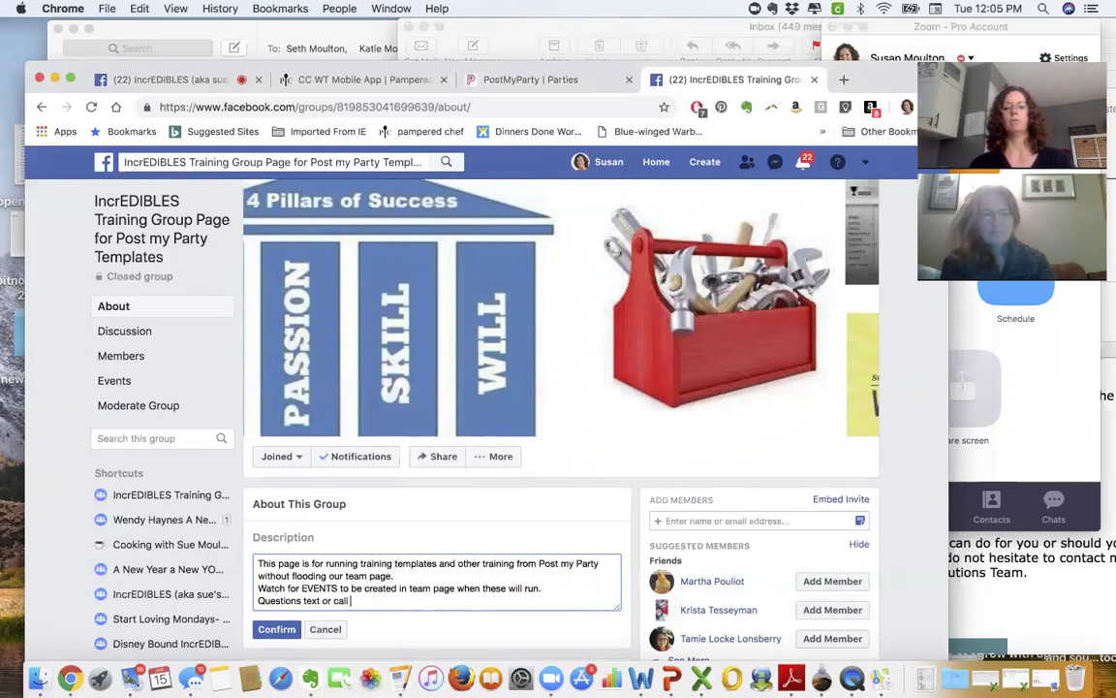
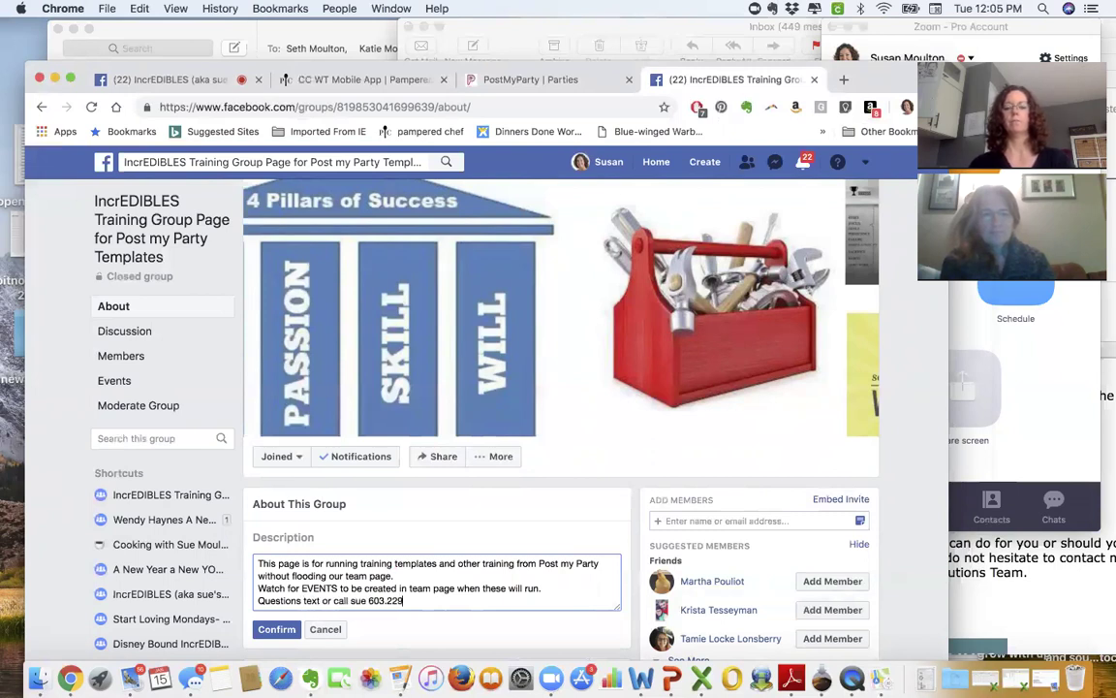
{"action": "left_click", "coordinate": [282, 629]}
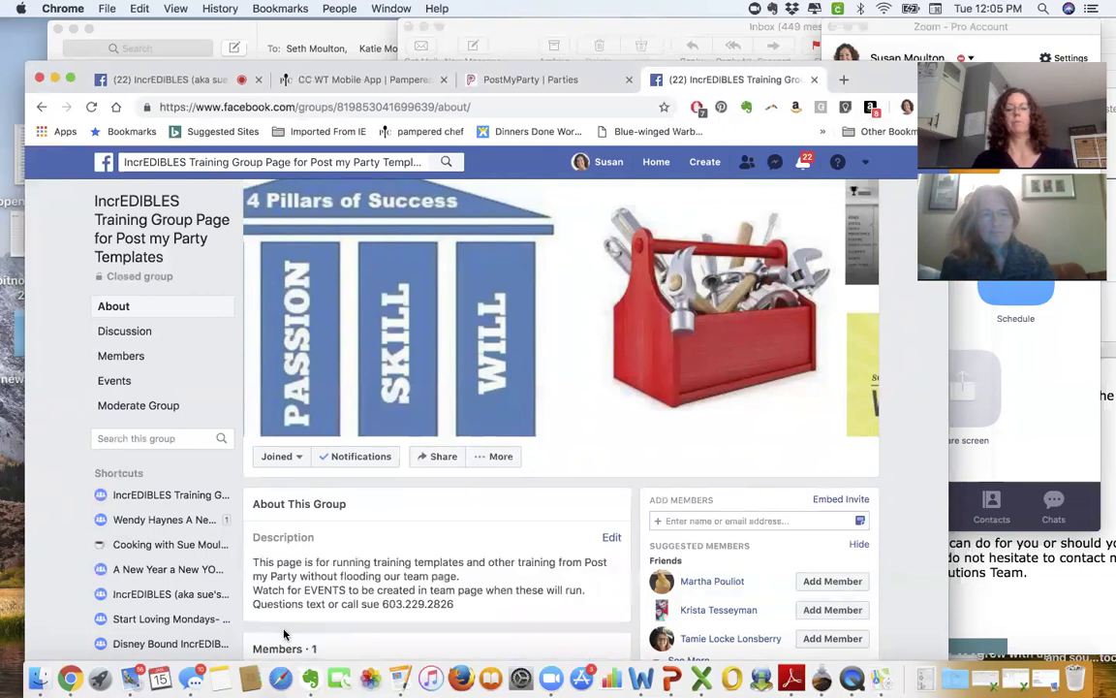
- Delete the Tax Help FB Virtual Event party in PostMyParty, then list the templates
{"action": "left_click", "coordinate": [522, 81]}
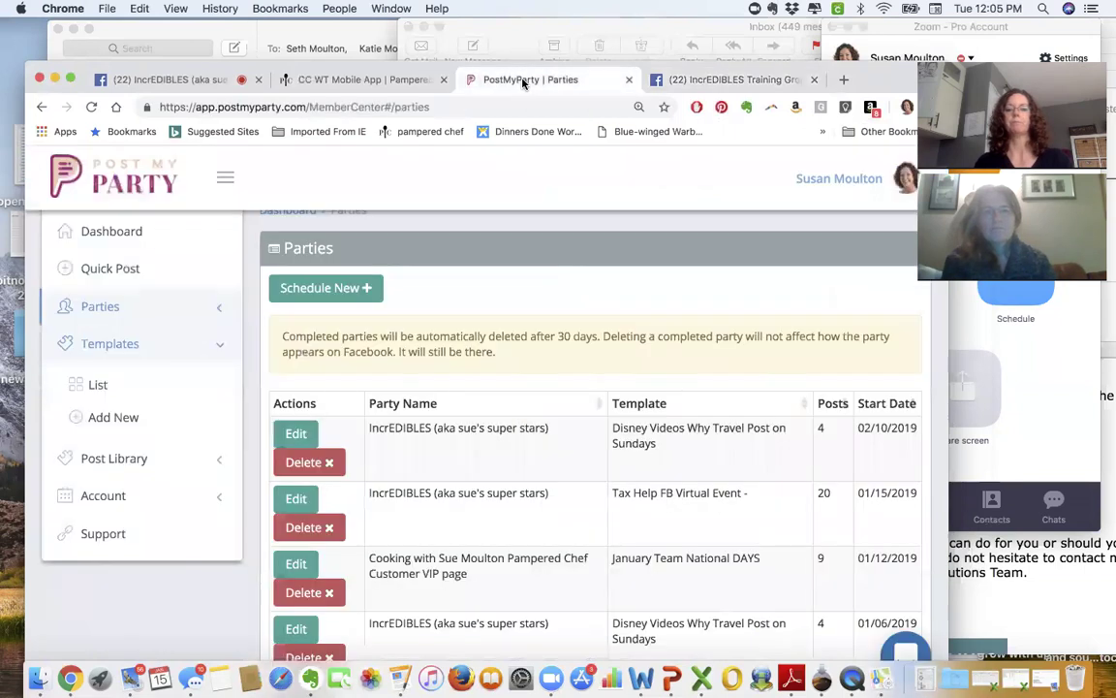
{"action": "left_click", "coordinate": [104, 306]}
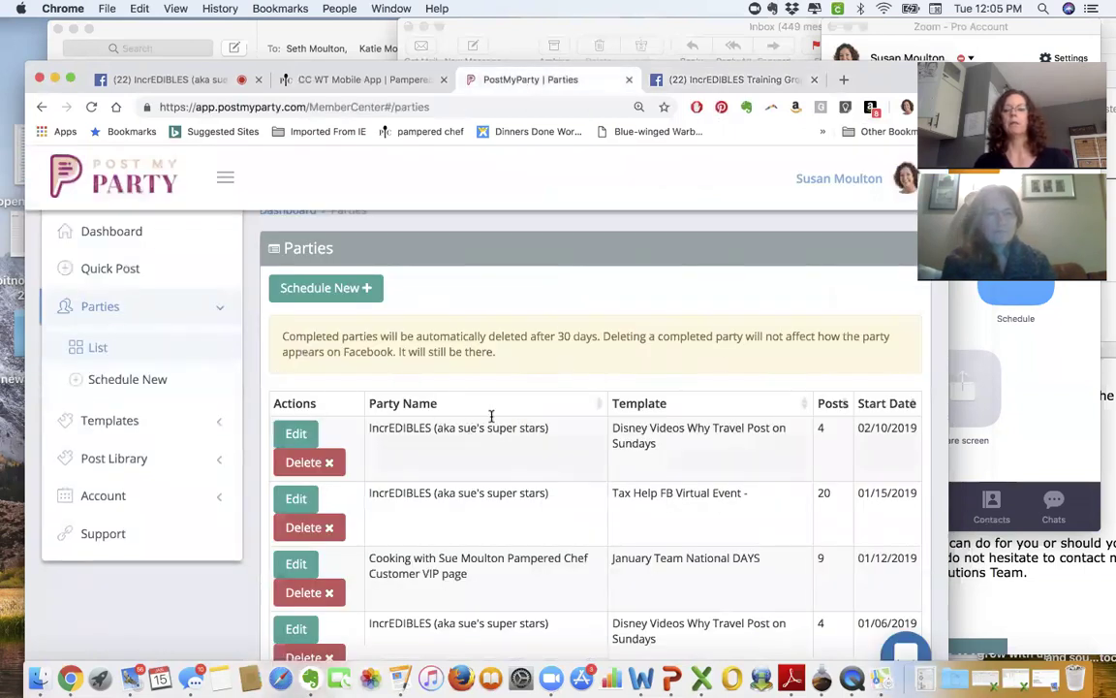
{"action": "scroll", "coordinate": [725, 363], "scroll_direction": "down", "scroll_amount": 3}
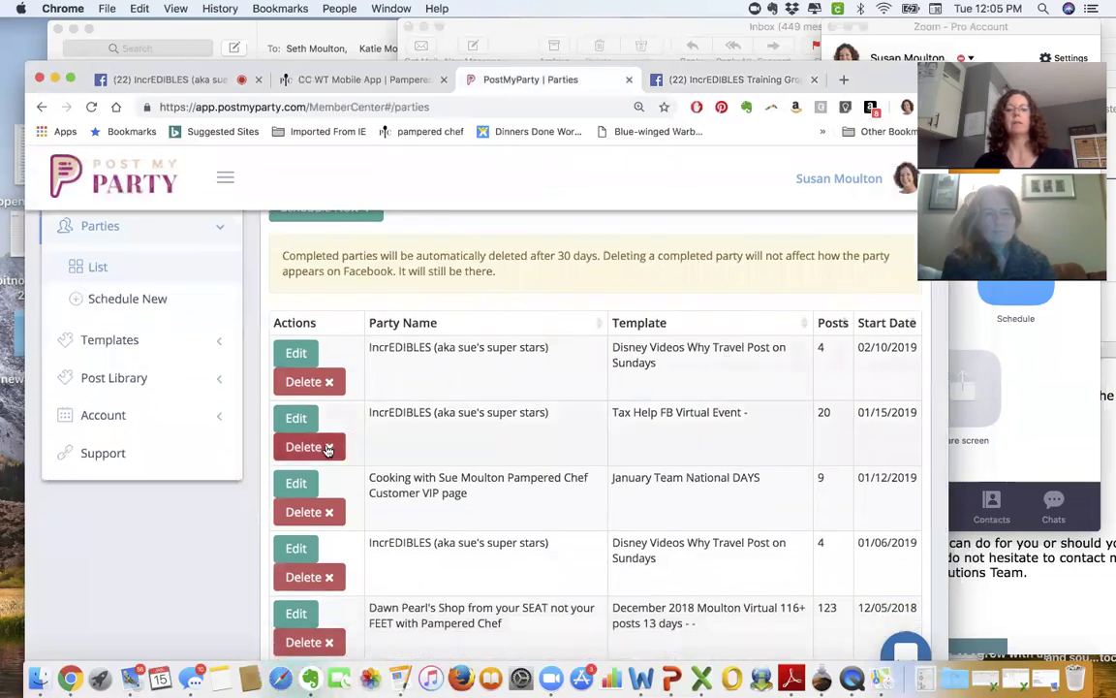
{"action": "left_click", "coordinate": [322, 449]}
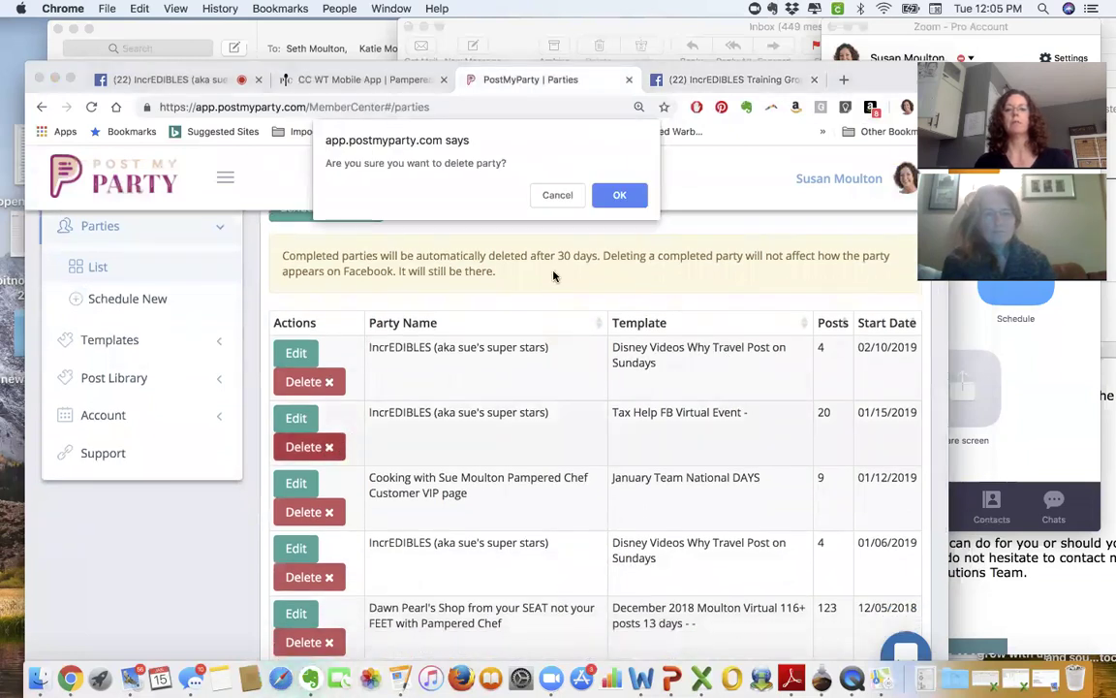
{"action": "left_click", "coordinate": [621, 196]}
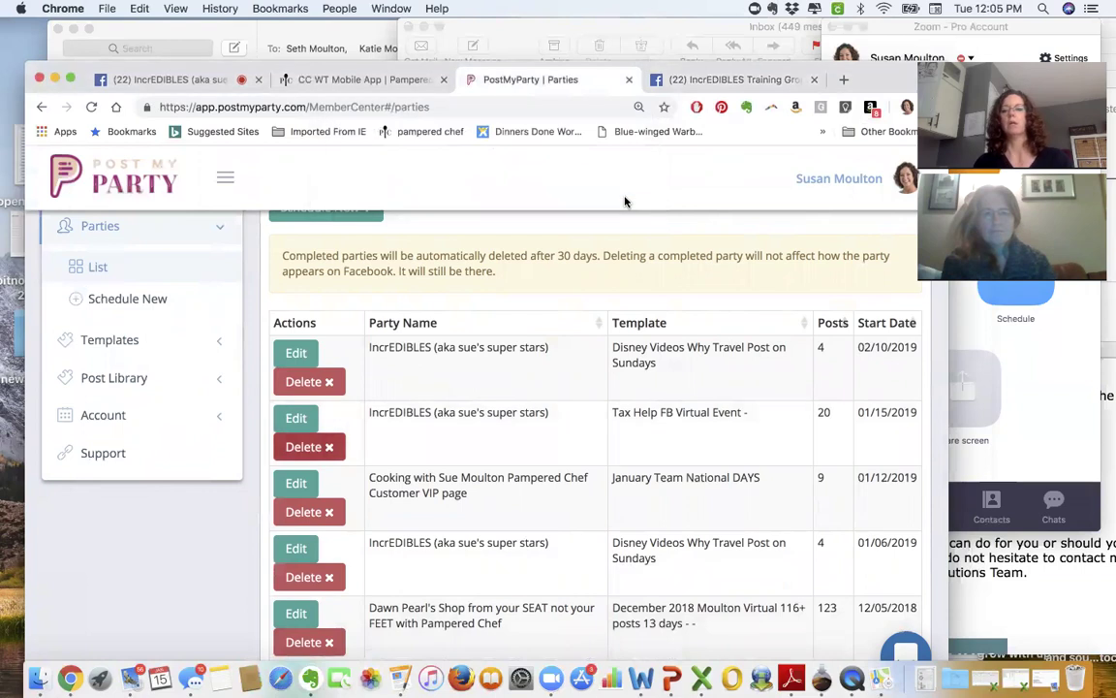
{"action": "left_click", "coordinate": [133, 343]}
- Open the Game Day Recipes VIP page template from templates page 2 for editing
{"action": "left_click", "coordinate": [131, 301]}
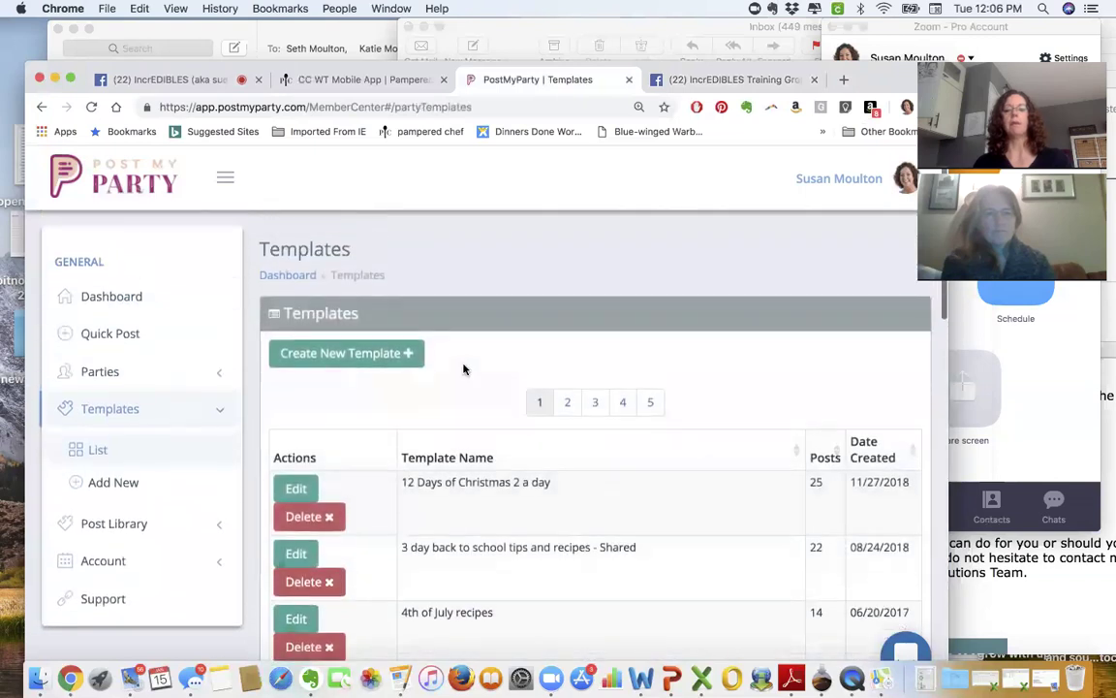
{"action": "scroll", "coordinate": [465, 368], "scroll_direction": "down", "scroll_amount": 10}
{"action": "scroll", "coordinate": [463, 368], "scroll_direction": "down", "scroll_amount": 10}
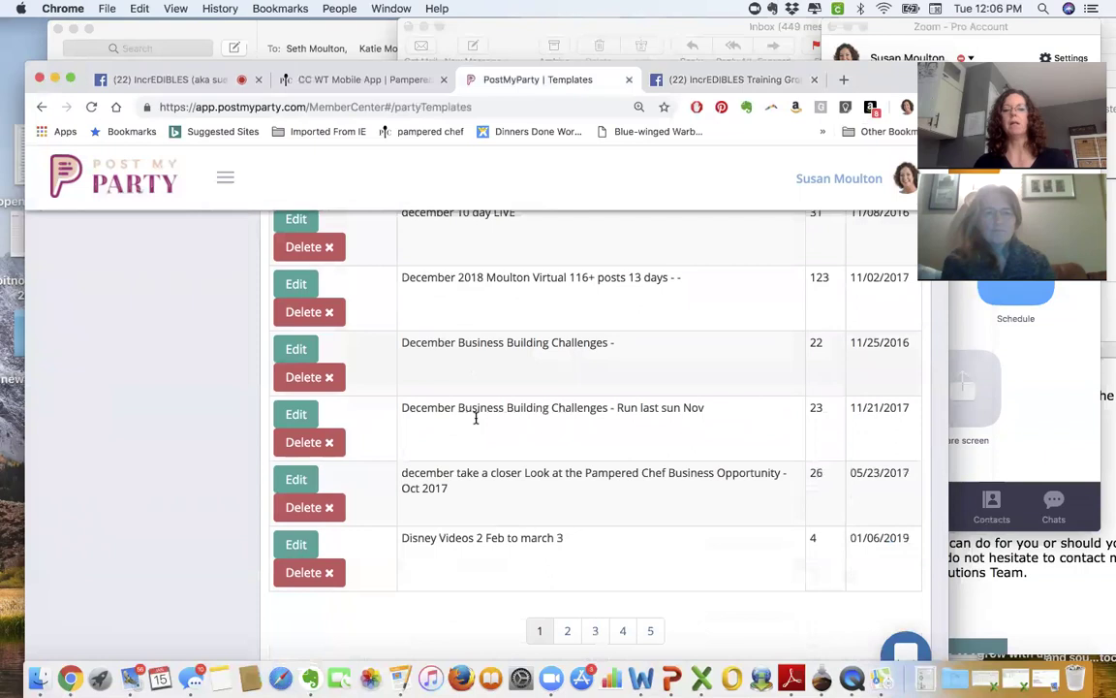
{"action": "left_click", "coordinate": [568, 631]}
{"action": "scroll", "coordinate": [538, 542], "scroll_direction": "up", "scroll_amount": 5}
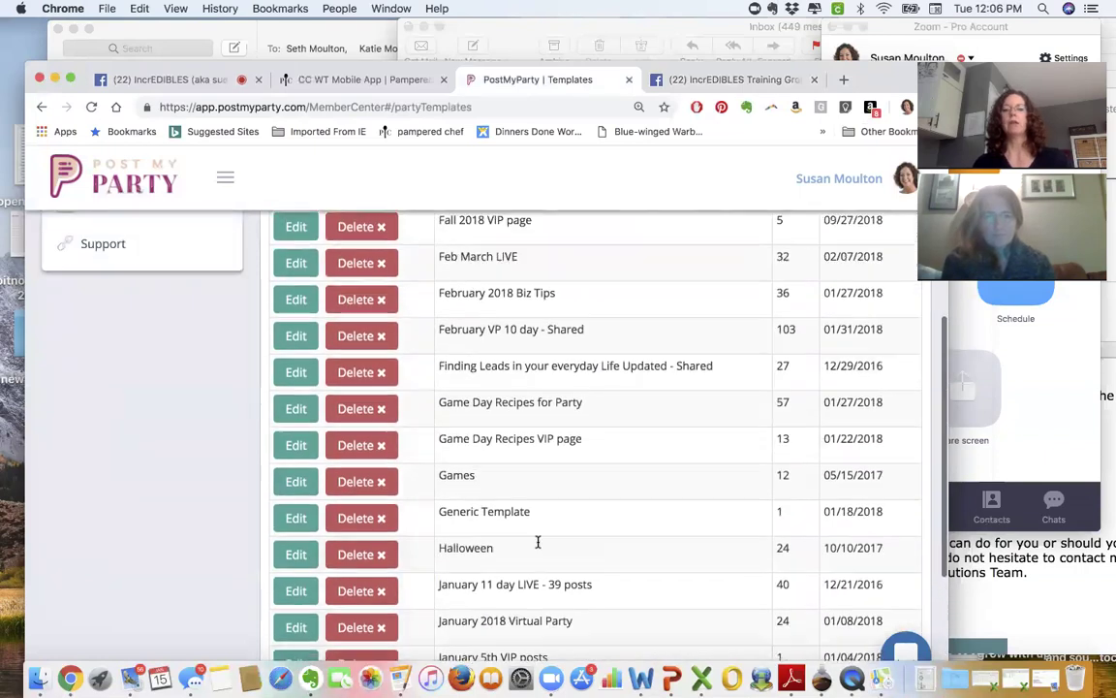
{"action": "scroll", "coordinate": [538, 543], "scroll_direction": "up", "scroll_amount": 2}
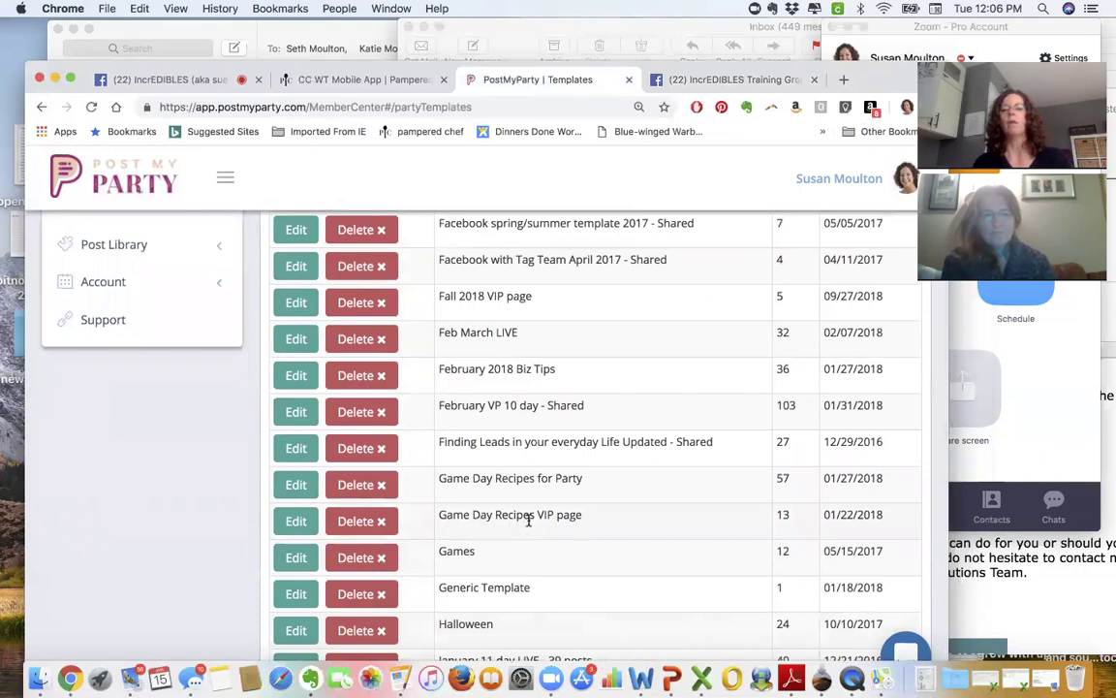
{"action": "left_click", "coordinate": [293, 523]}
- Select and copy the template's share link URL
{"action": "scroll", "coordinate": [557, 433], "scroll_direction": "down", "scroll_amount": 5}
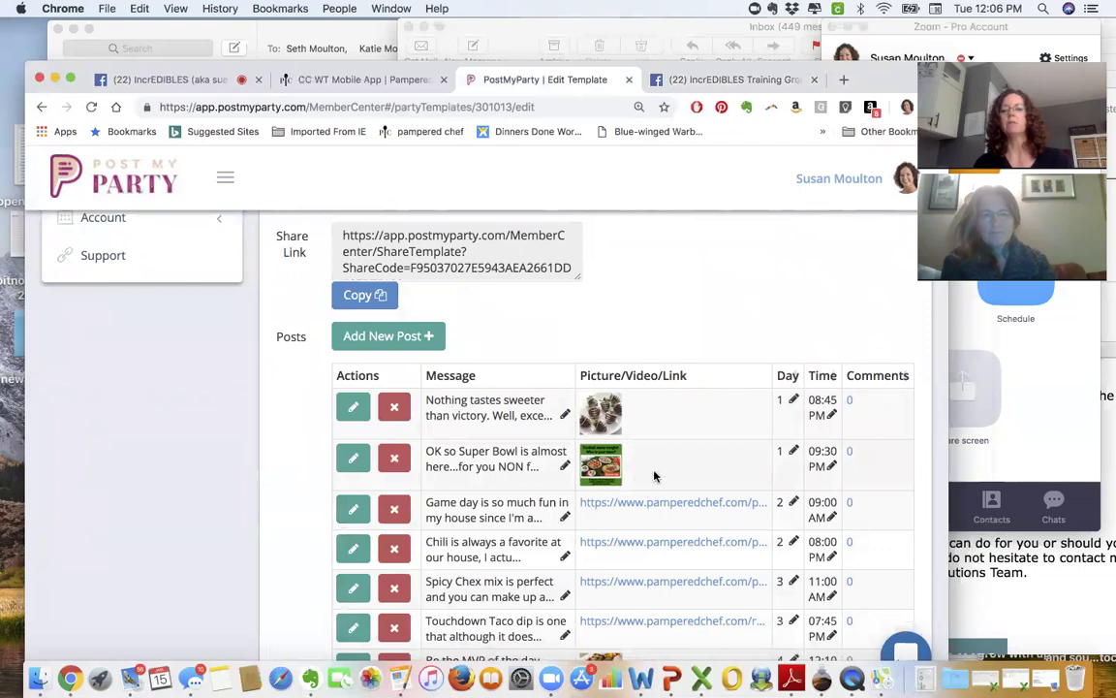
{"action": "scroll", "coordinate": [707, 416], "scroll_direction": "down", "scroll_amount": 4}
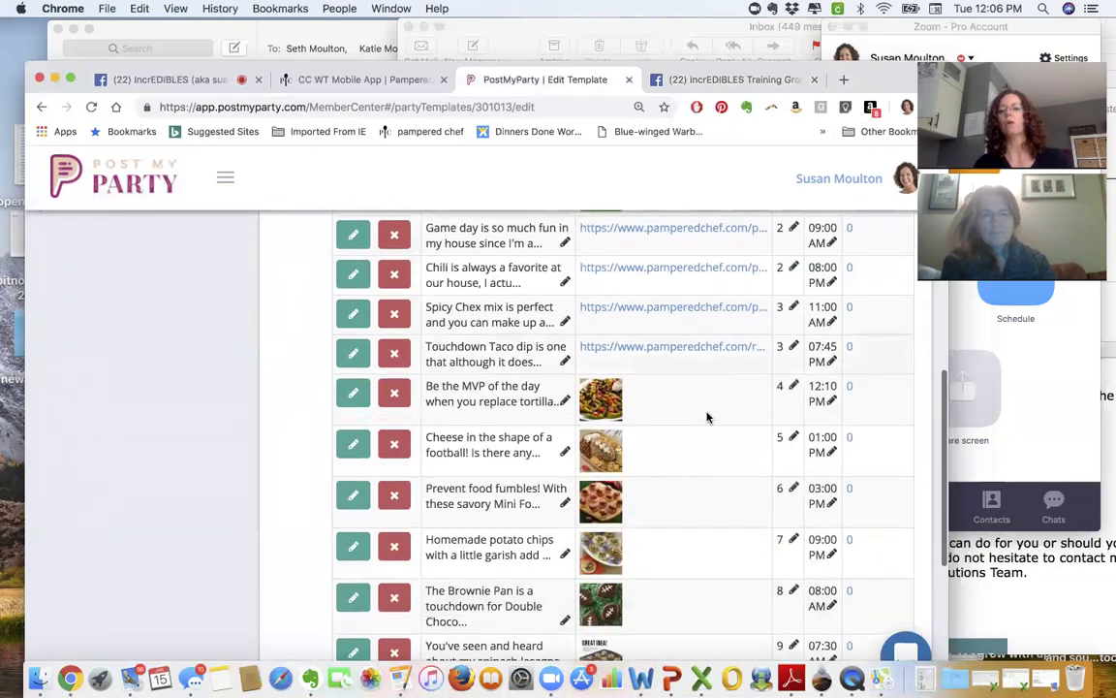
{"action": "scroll", "coordinate": [707, 416], "scroll_direction": "down", "scroll_amount": 2}
{"action": "scroll", "coordinate": [707, 417], "scroll_direction": "up", "scroll_amount": 6}
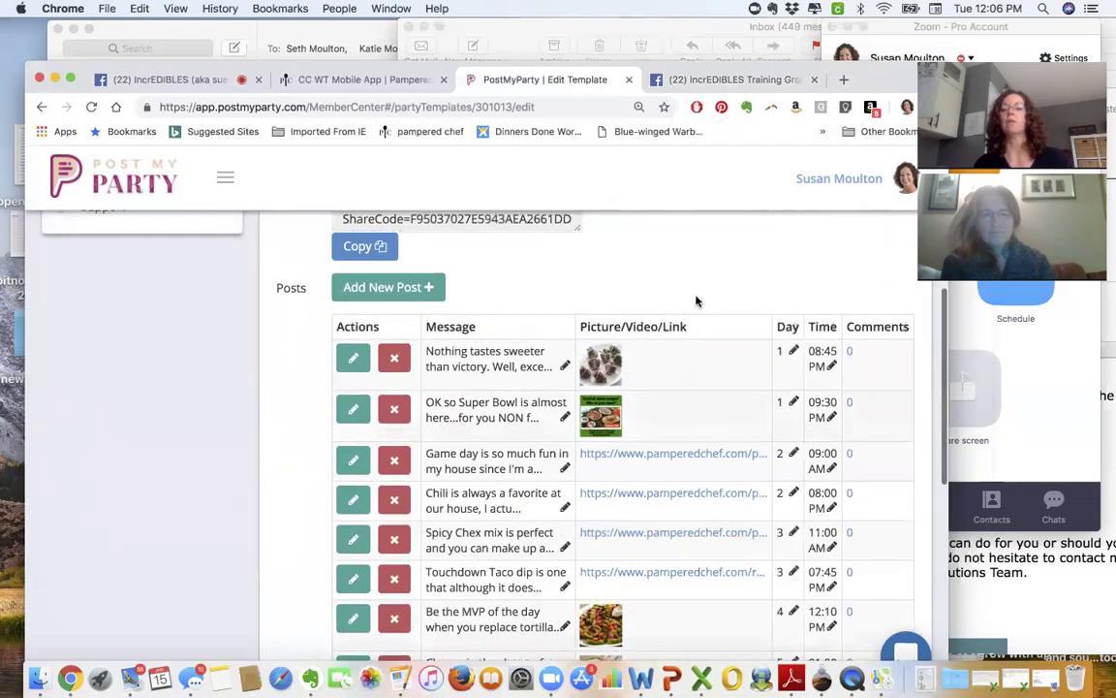
{"action": "scroll", "coordinate": [695, 267], "scroll_direction": "up", "scroll_amount": 1}
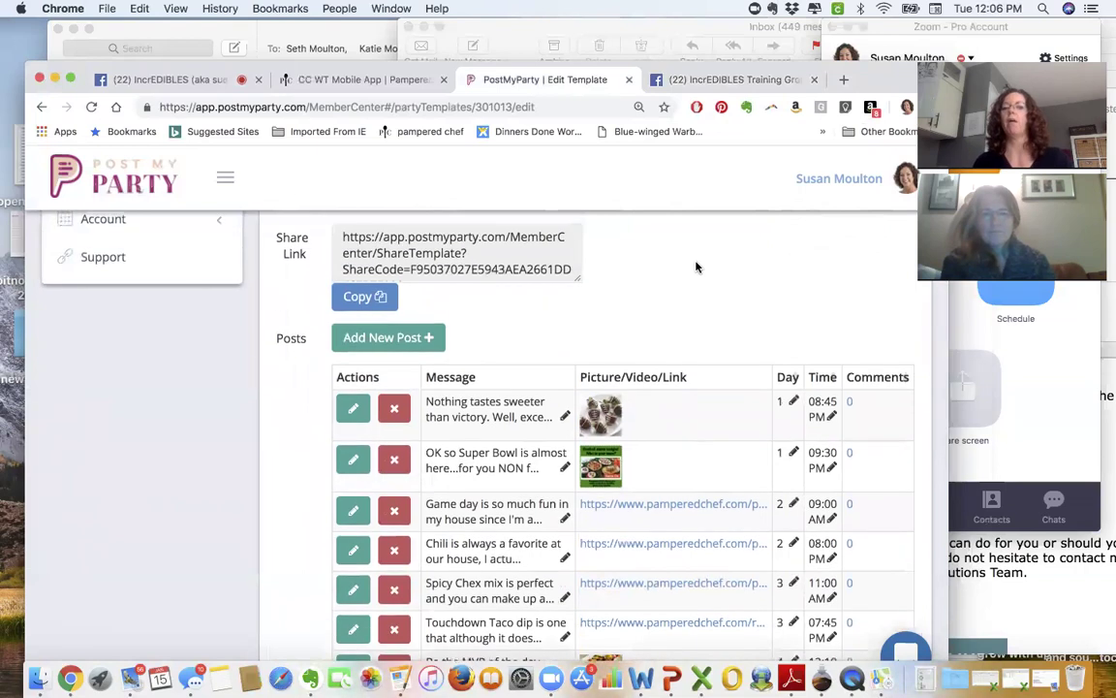
{"action": "scroll", "coordinate": [696, 268], "scroll_direction": "up", "scroll_amount": 4}
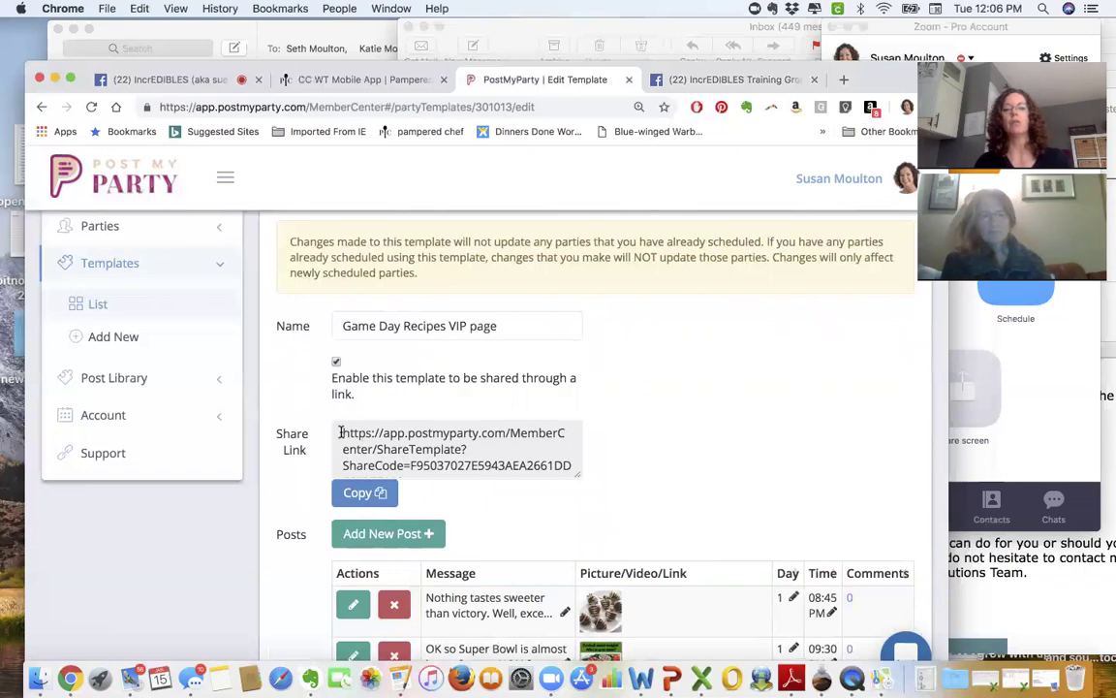
{"action": "left_click_drag", "start_coordinate": [397, 432], "coordinate": [580, 466]}
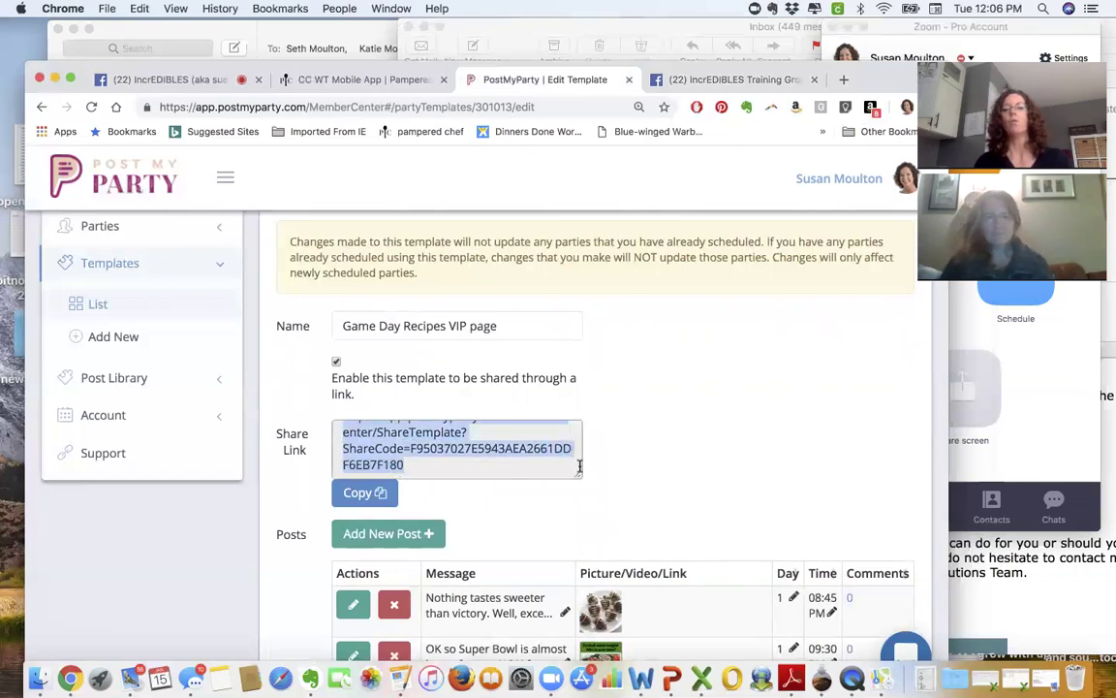
{"action": "left_click", "coordinate": [362, 496]}
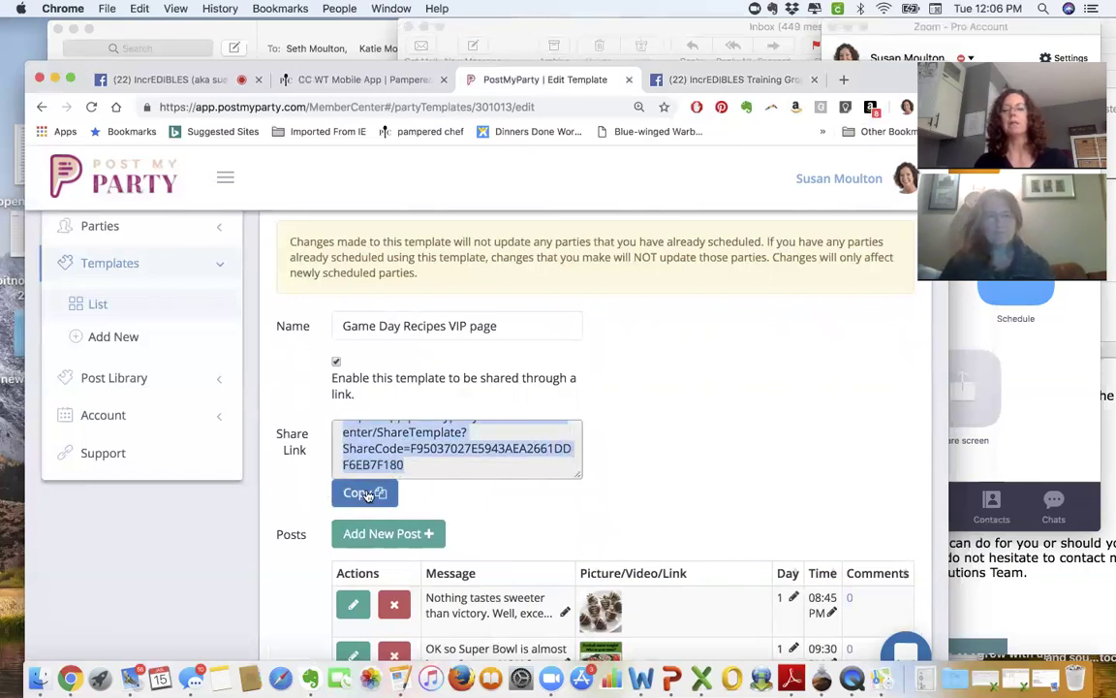
{"action": "left_click", "coordinate": [676, 425]}
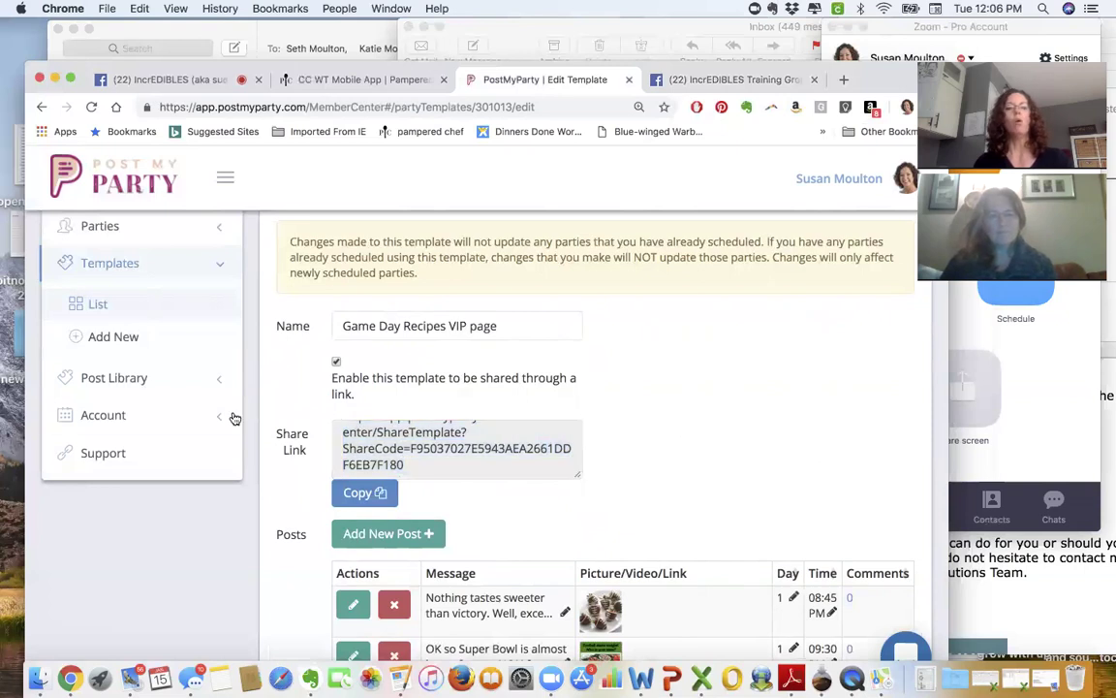
{"action": "scroll", "coordinate": [231, 416], "scroll_direction": "up", "scroll_amount": 3}
{"action": "left_click", "coordinate": [107, 376]}
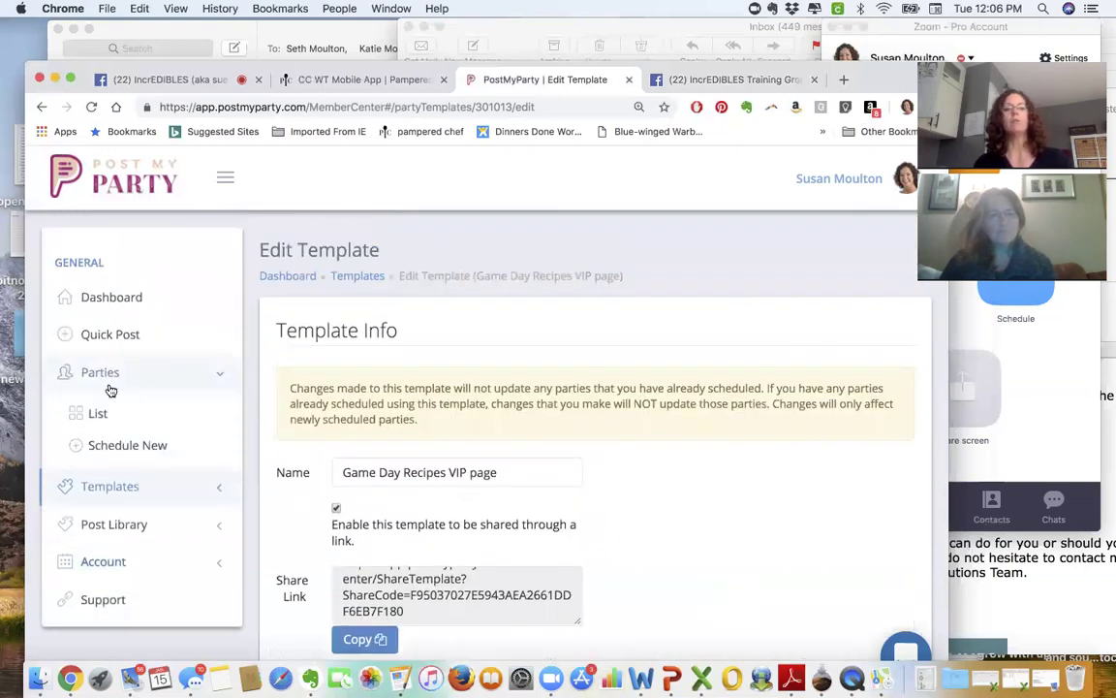
- Start a new party from the Tax Help FB Virtual Event template and choose its group type
{"action": "left_click", "coordinate": [126, 448]}
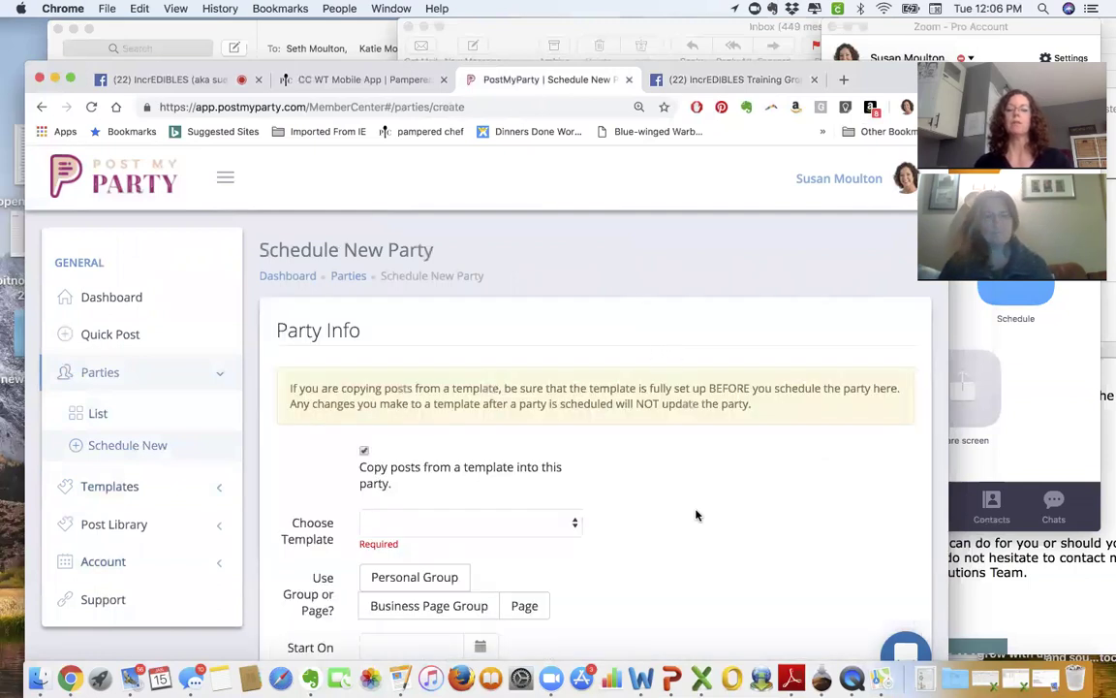
{"action": "scroll", "coordinate": [695, 515], "scroll_direction": "down", "scroll_amount": 2}
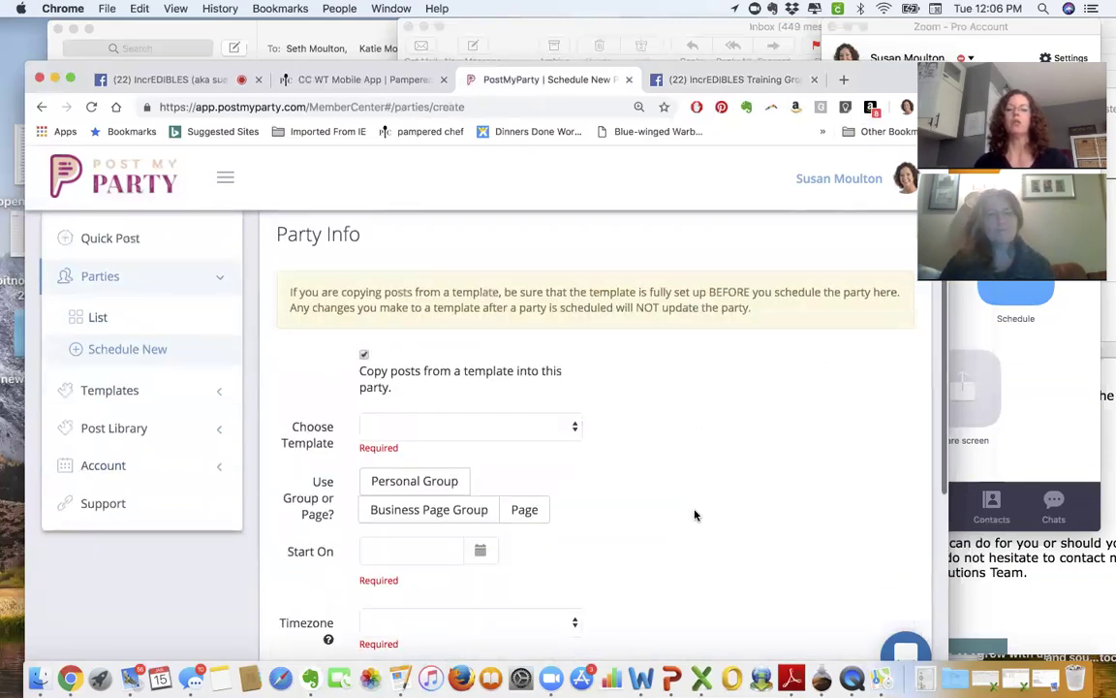
{"action": "left_click", "coordinate": [543, 424]}
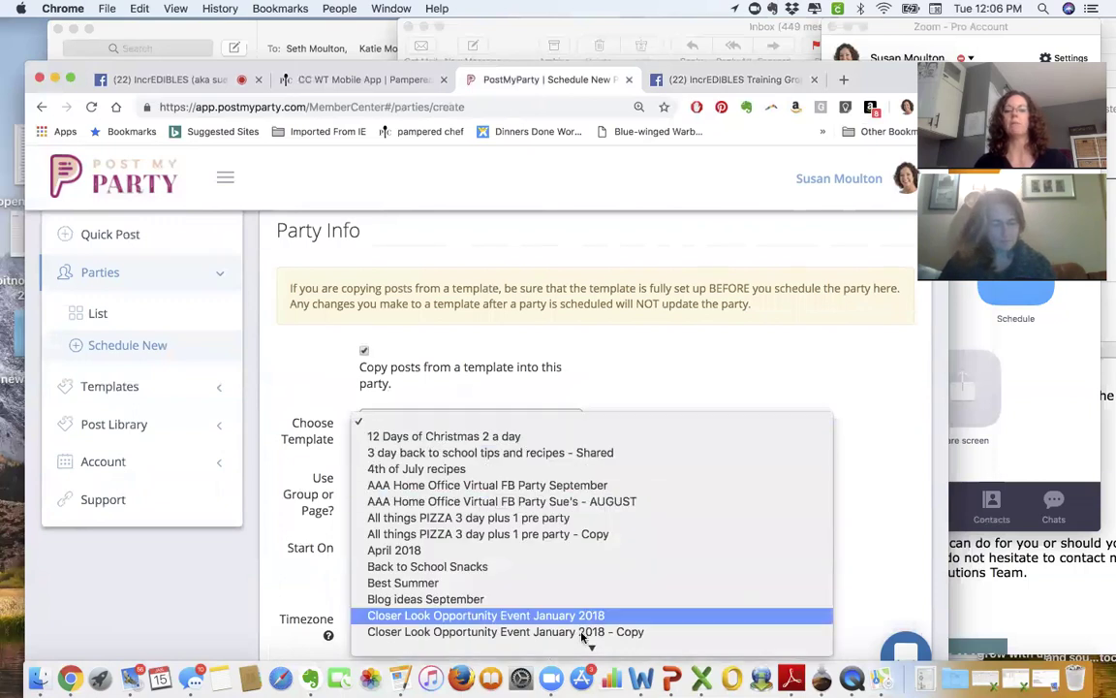
{"action": "mouse_move", "coordinate": [586, 648]}
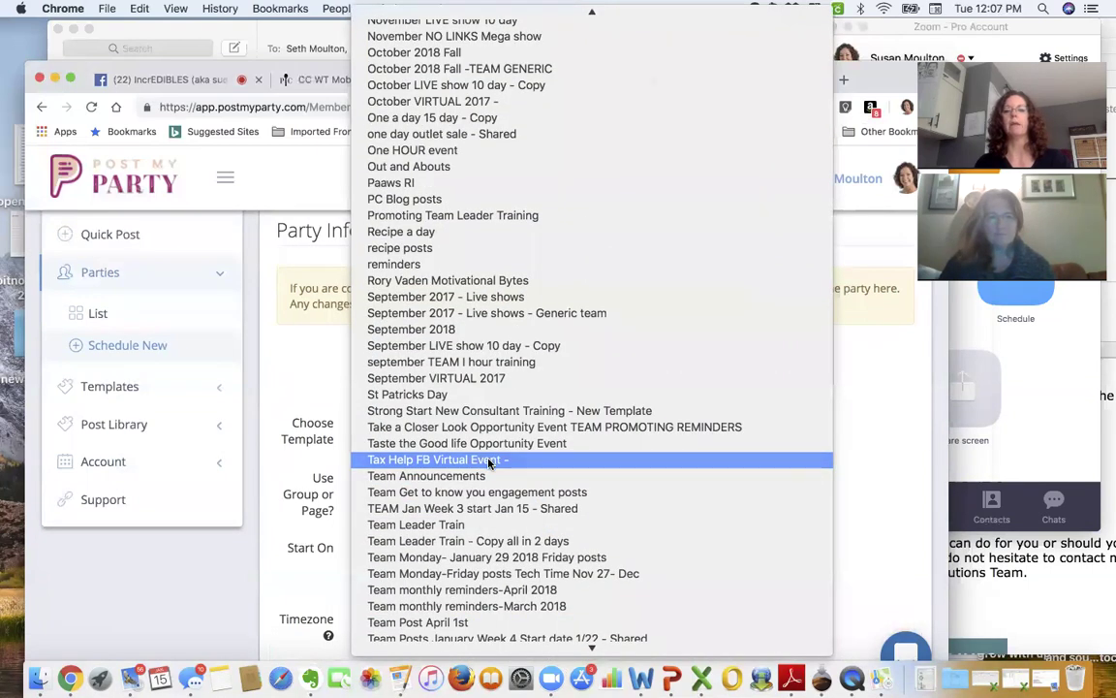
{"action": "left_click", "coordinate": [489, 464]}
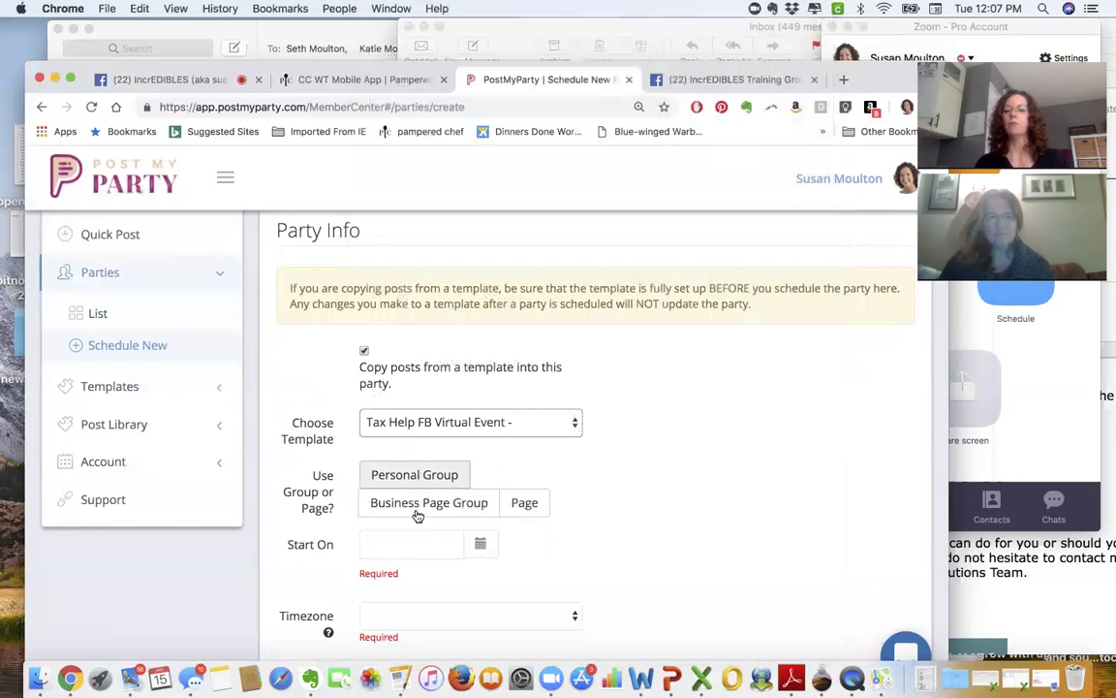
{"action": "left_click", "coordinate": [417, 513]}
- Choose the IncrEDIBLES Training Group Page as the party's destination group
{"action": "left_click", "coordinate": [415, 477]}
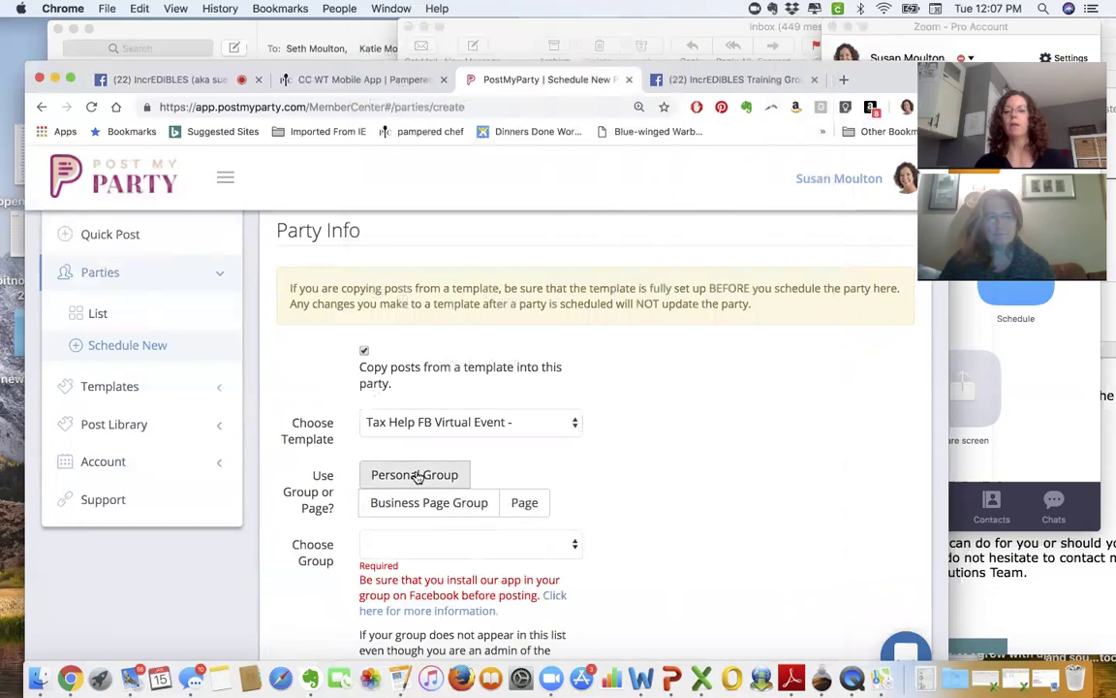
{"action": "scroll", "coordinate": [726, 407], "scroll_direction": "down", "scroll_amount": 3}
{"action": "left_click", "coordinate": [558, 397]}
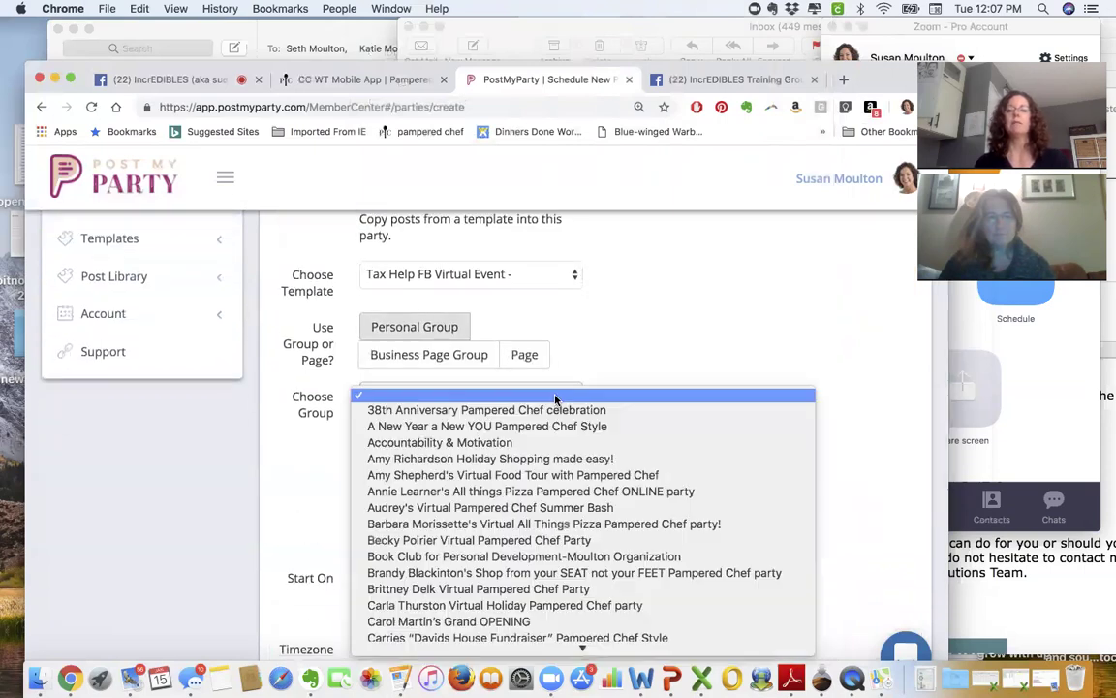
{"action": "scroll", "coordinate": [549, 586], "scroll_direction": "down", "scroll_amount": 10}
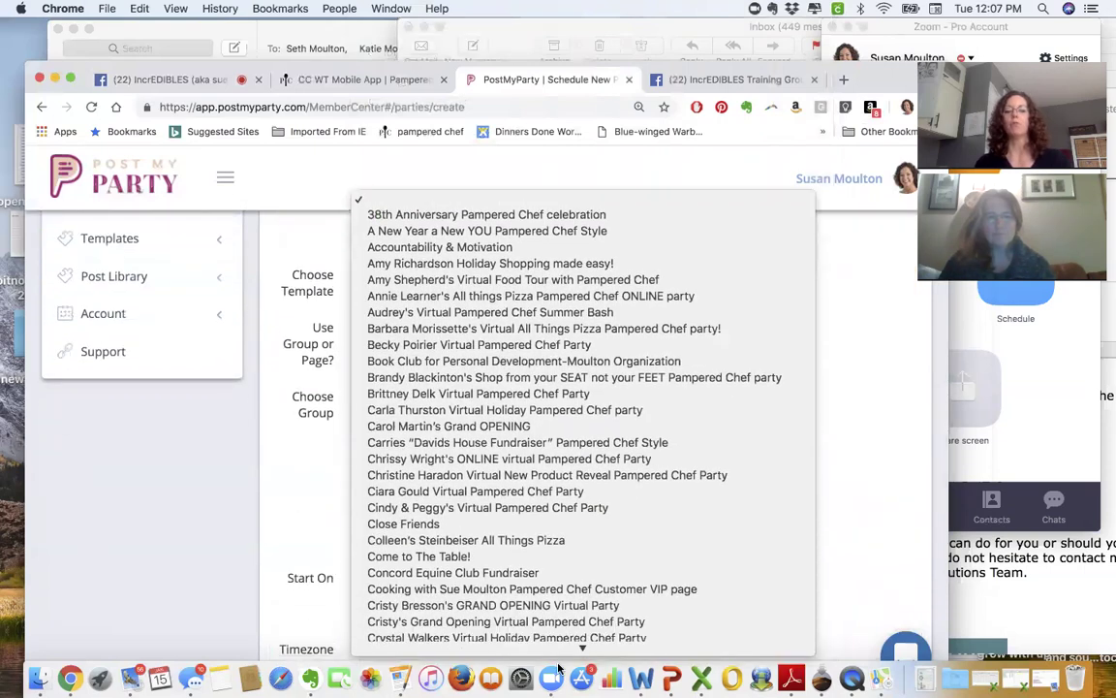
{"action": "scroll", "coordinate": [558, 666], "scroll_direction": "down", "scroll_amount": 10}
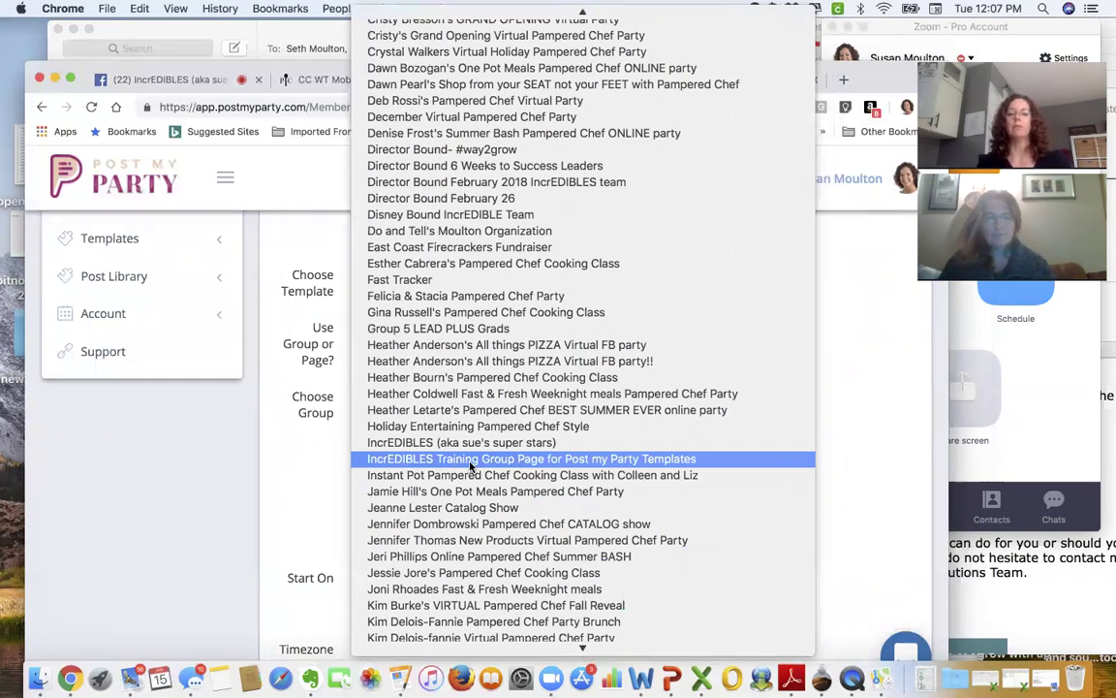
{"action": "left_click", "coordinate": [470, 461]}
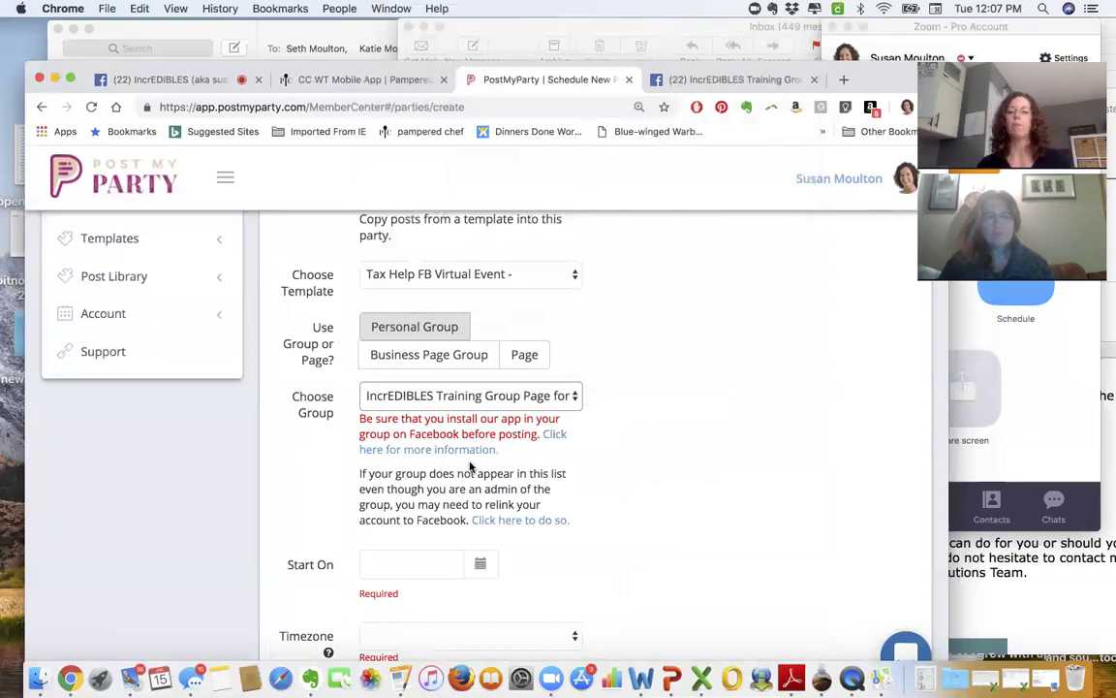
- Set the party to start 01/15/2019 in the Eastern Time (US & Canada) timezone
{"action": "left_click", "coordinate": [480, 565]}
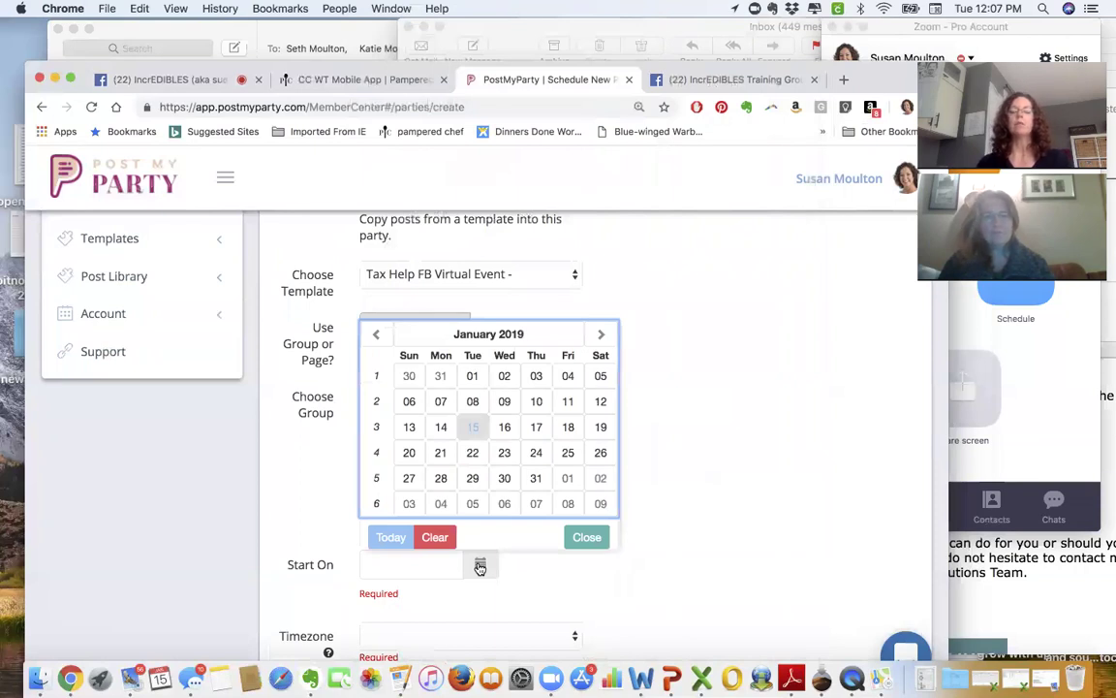
{"action": "left_click", "coordinate": [473, 429]}
{"action": "scroll", "coordinate": [625, 501], "scroll_direction": "down", "scroll_amount": 3}
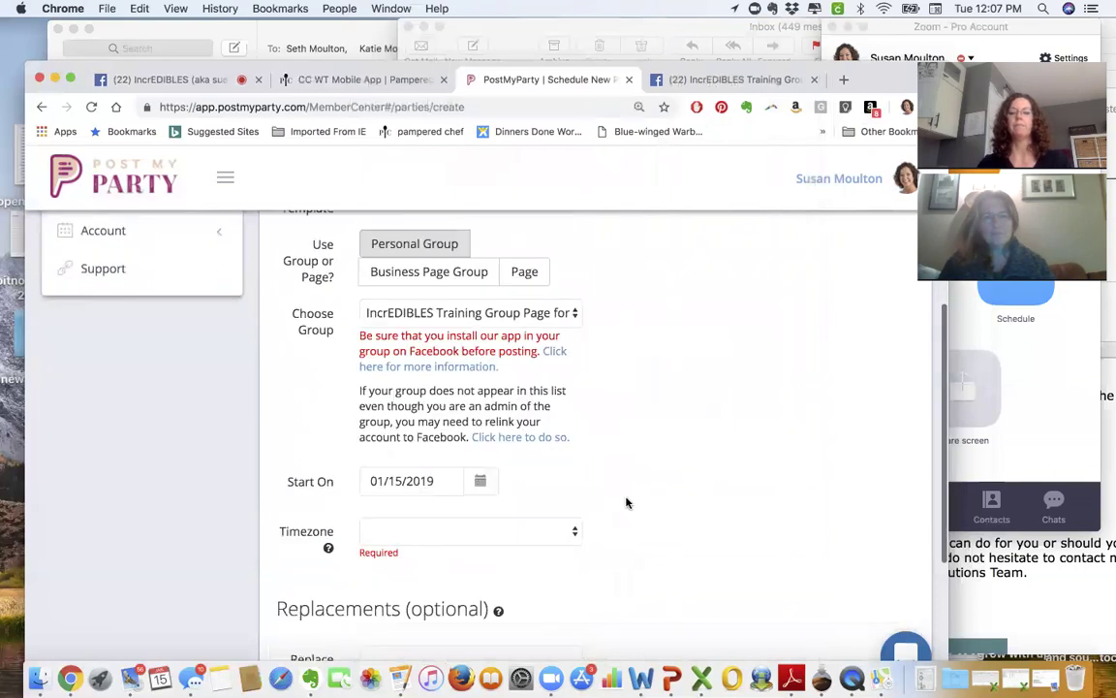
{"action": "left_click", "coordinate": [544, 472]}
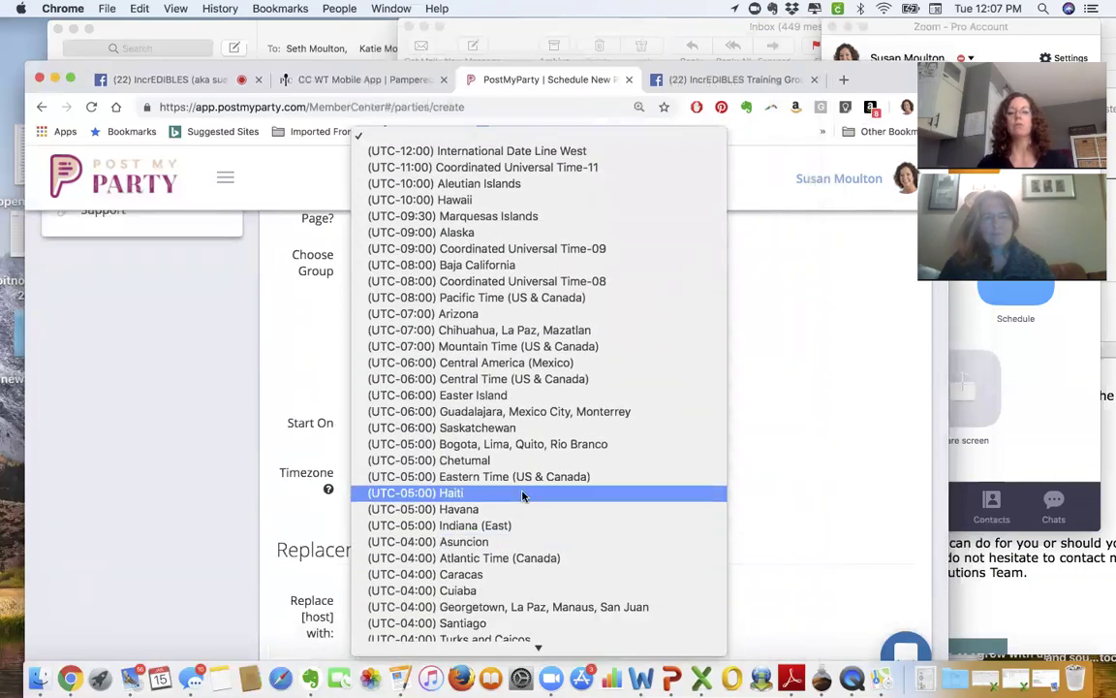
{"action": "left_click", "coordinate": [521, 474]}
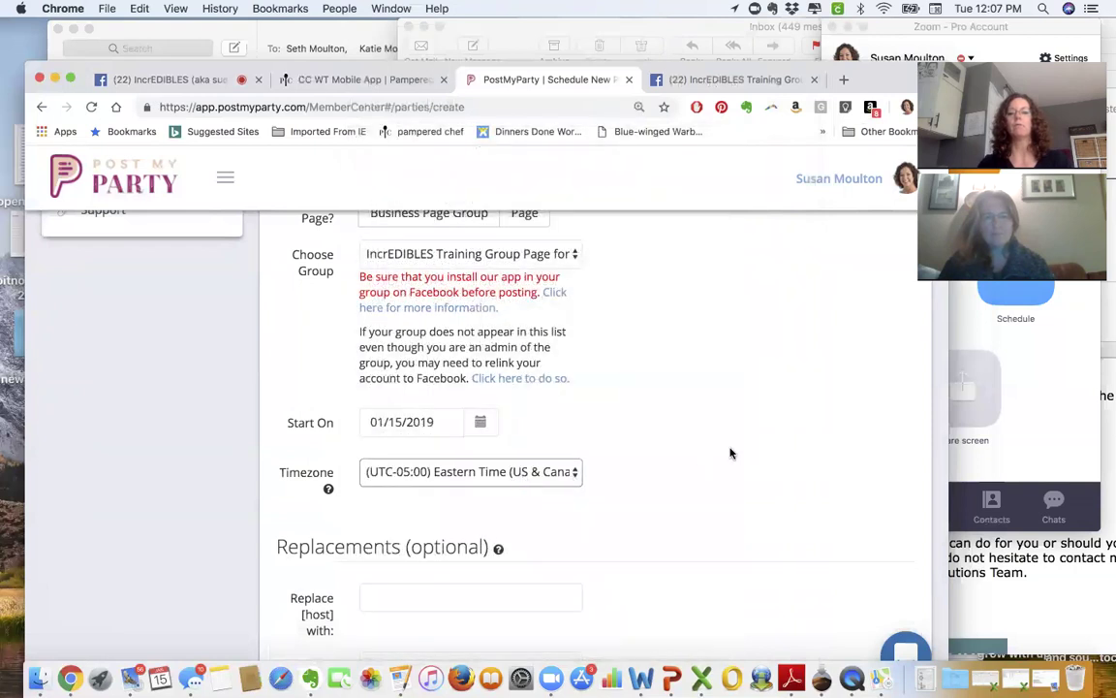
{"action": "scroll", "coordinate": [729, 452], "scroll_direction": "down", "scroll_amount": 5}
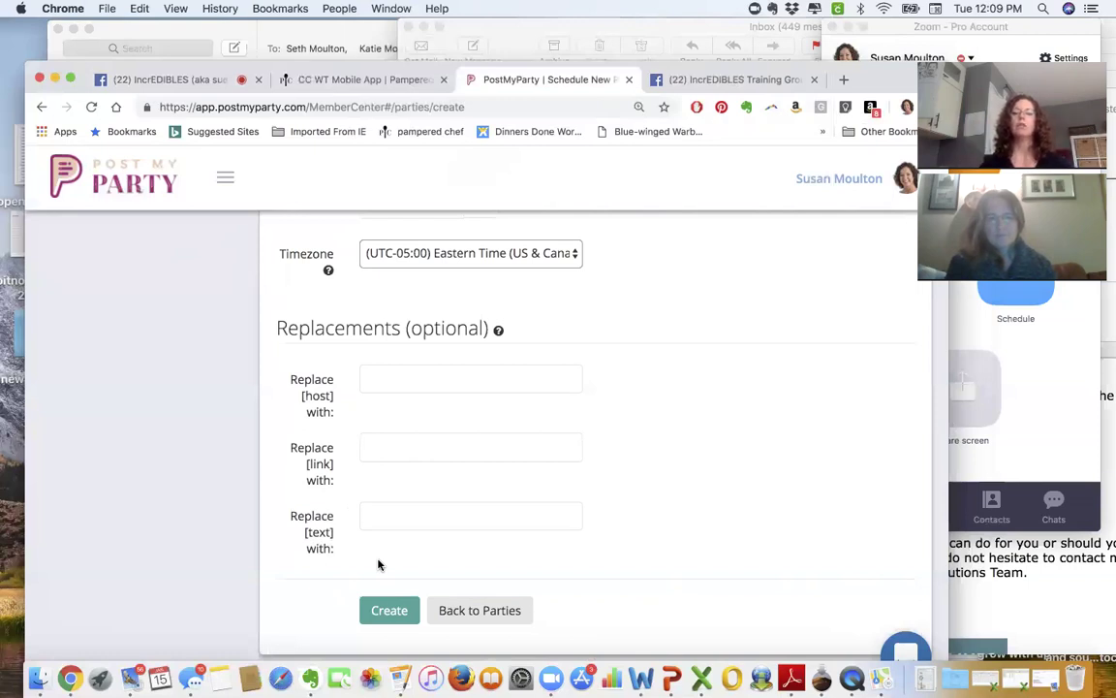
- Create the party and review its Tax Help posts, all pending on 01/15/2019 through 8:30 PM
{"action": "left_click", "coordinate": [378, 612]}
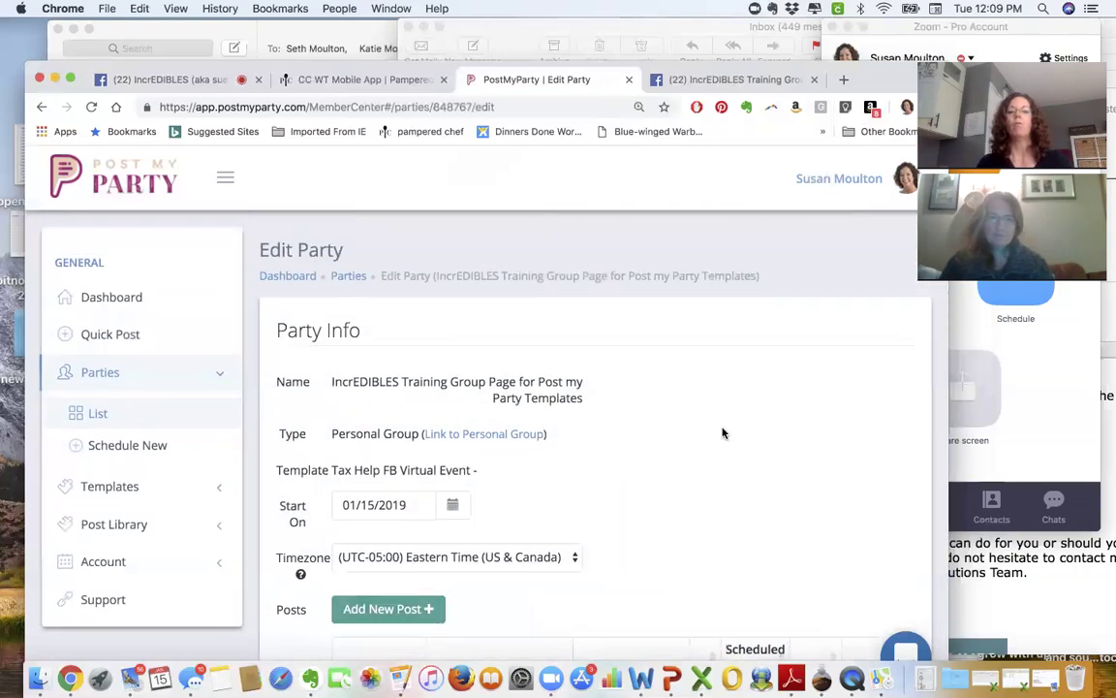
{"action": "scroll", "coordinate": [722, 433], "scroll_direction": "down", "scroll_amount": 3}
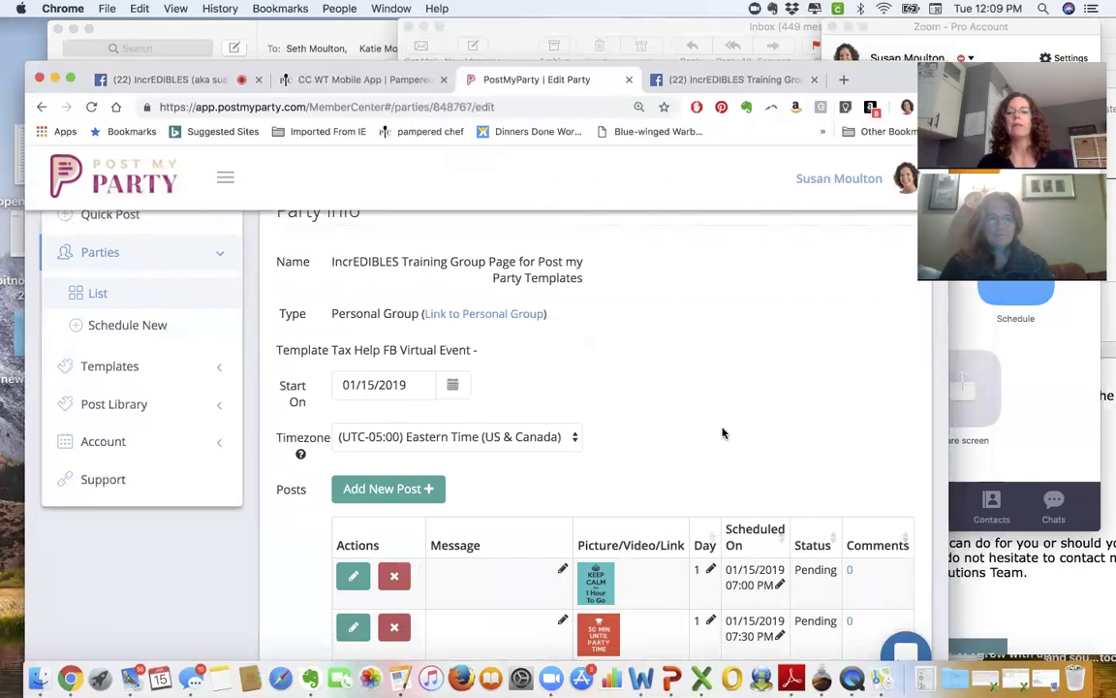
{"action": "scroll", "coordinate": [722, 433], "scroll_direction": "down", "scroll_amount": 7}
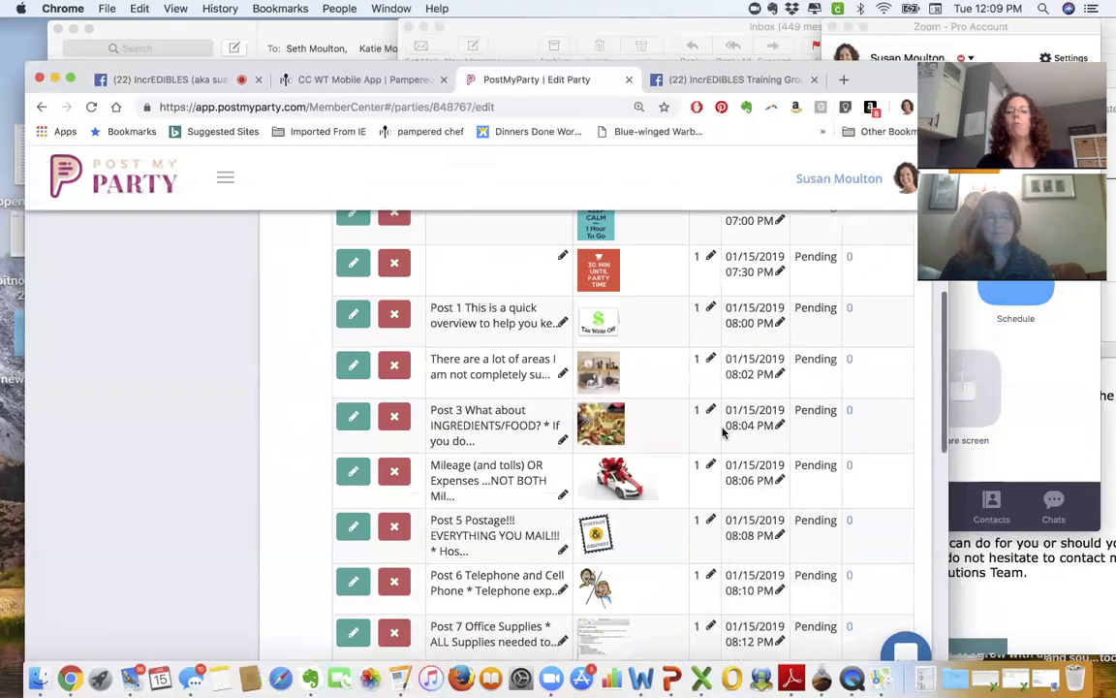
{"action": "scroll", "coordinate": [722, 431], "scroll_direction": "up", "scroll_amount": 1}
{"action": "scroll", "coordinate": [722, 428], "scroll_direction": "down", "scroll_amount": 3}
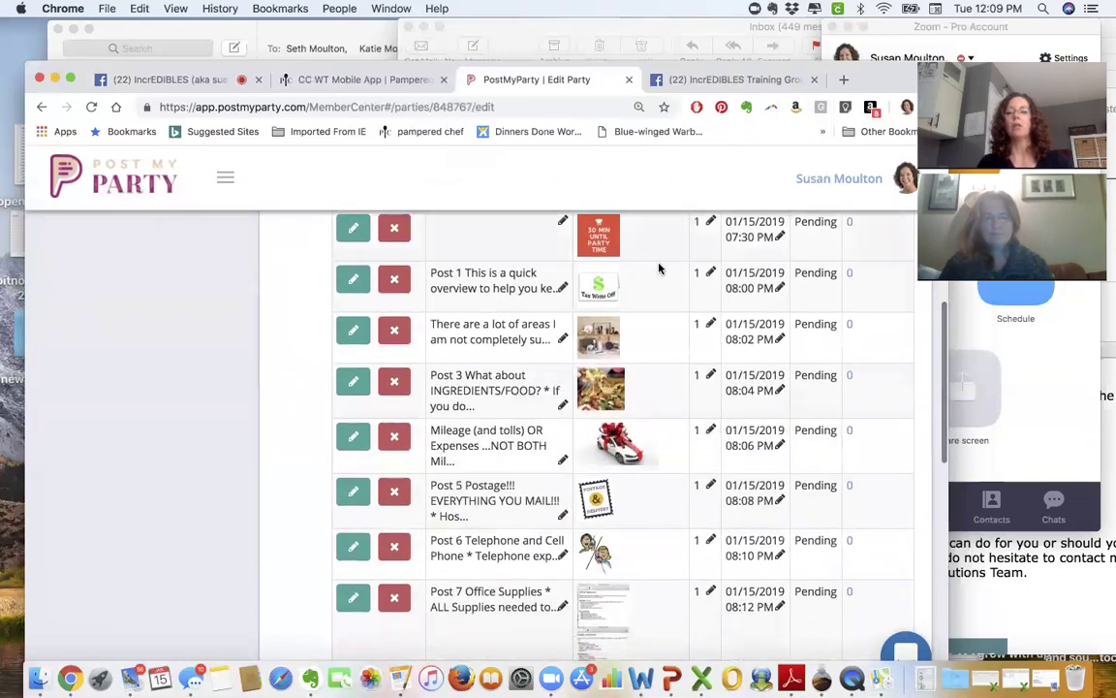
{"action": "scroll", "coordinate": [672, 428], "scroll_direction": "up", "scroll_amount": 7}
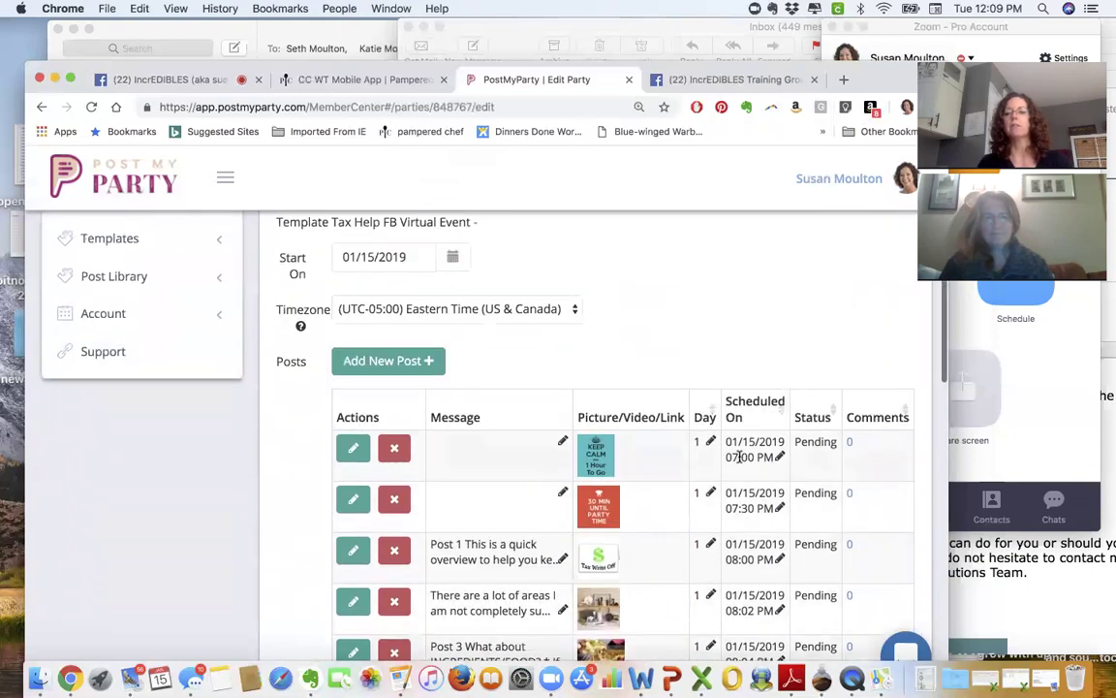
{"action": "scroll", "coordinate": [775, 451], "scroll_direction": "down", "scroll_amount": 2}
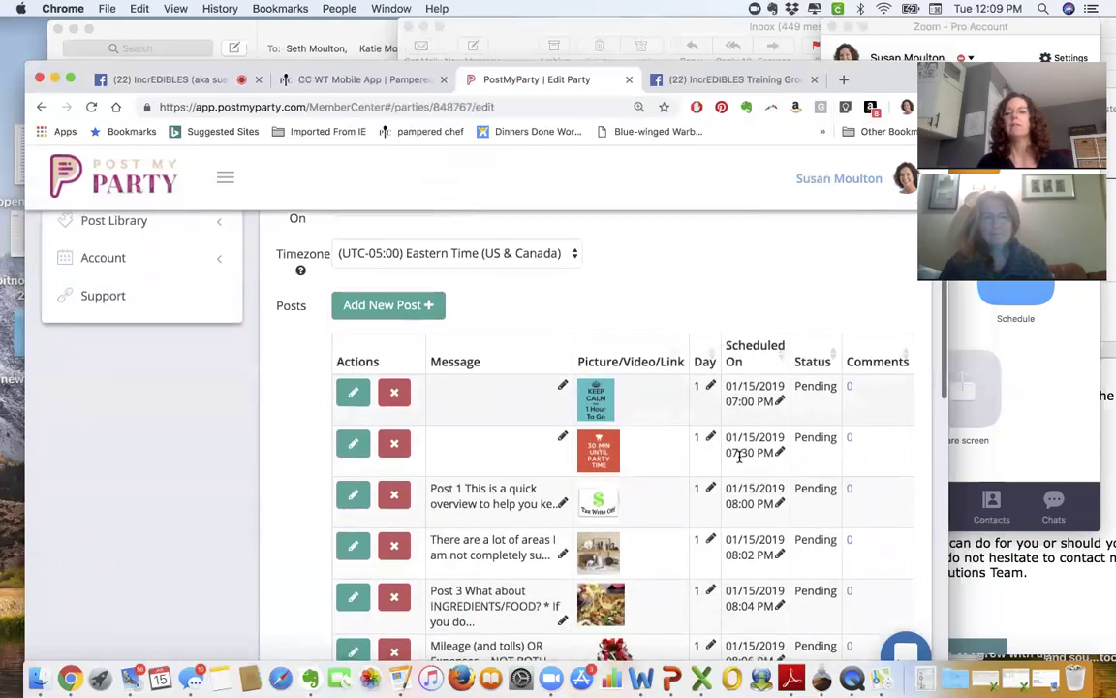
{"action": "scroll", "coordinate": [779, 452], "scroll_direction": "down", "scroll_amount": 2}
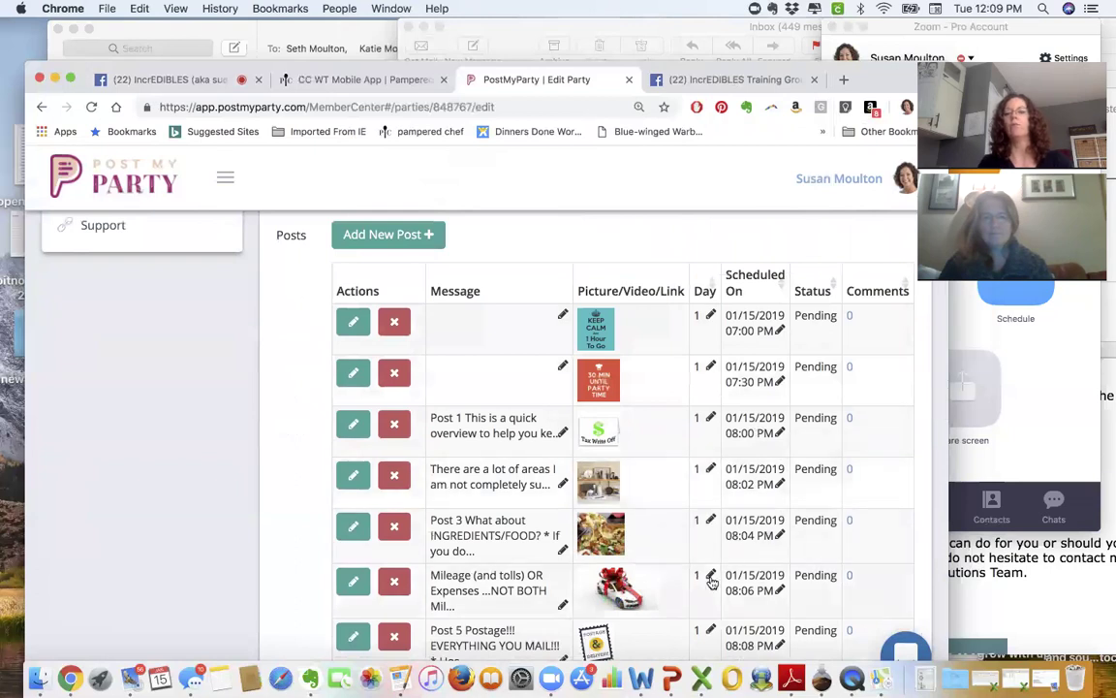
{"action": "scroll", "coordinate": [770, 580], "scroll_direction": "down", "scroll_amount": 5}
{"action": "scroll", "coordinate": [680, 314], "scroll_direction": "down", "scroll_amount": 8}
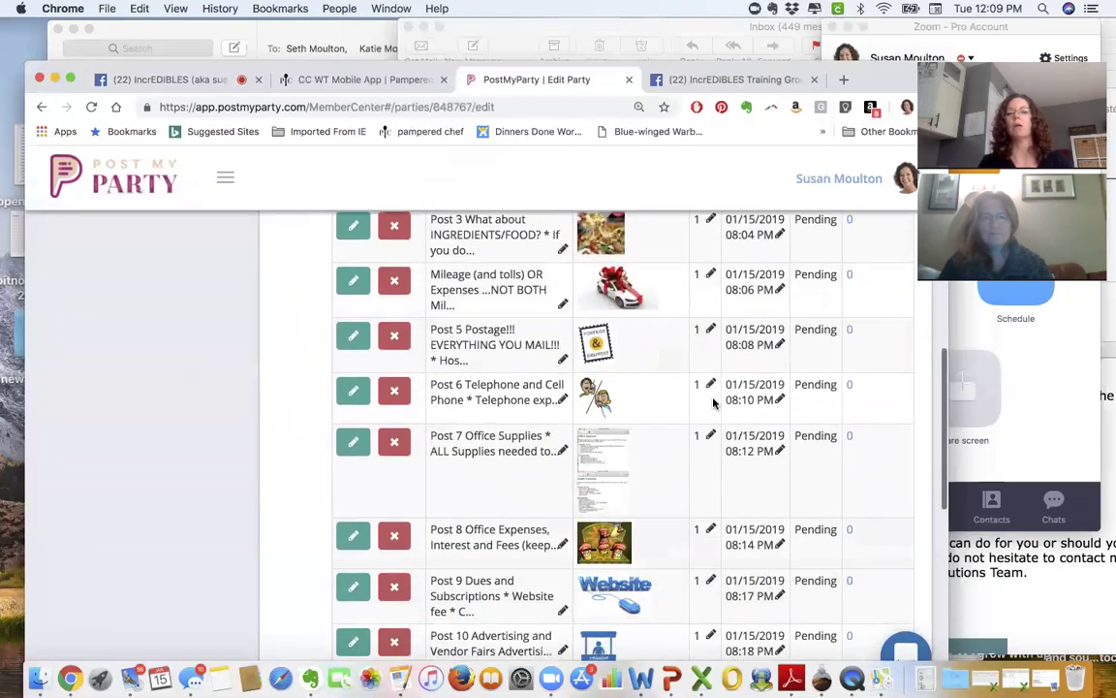
{"action": "scroll", "coordinate": [680, 314], "scroll_direction": "down", "scroll_amount": 6}
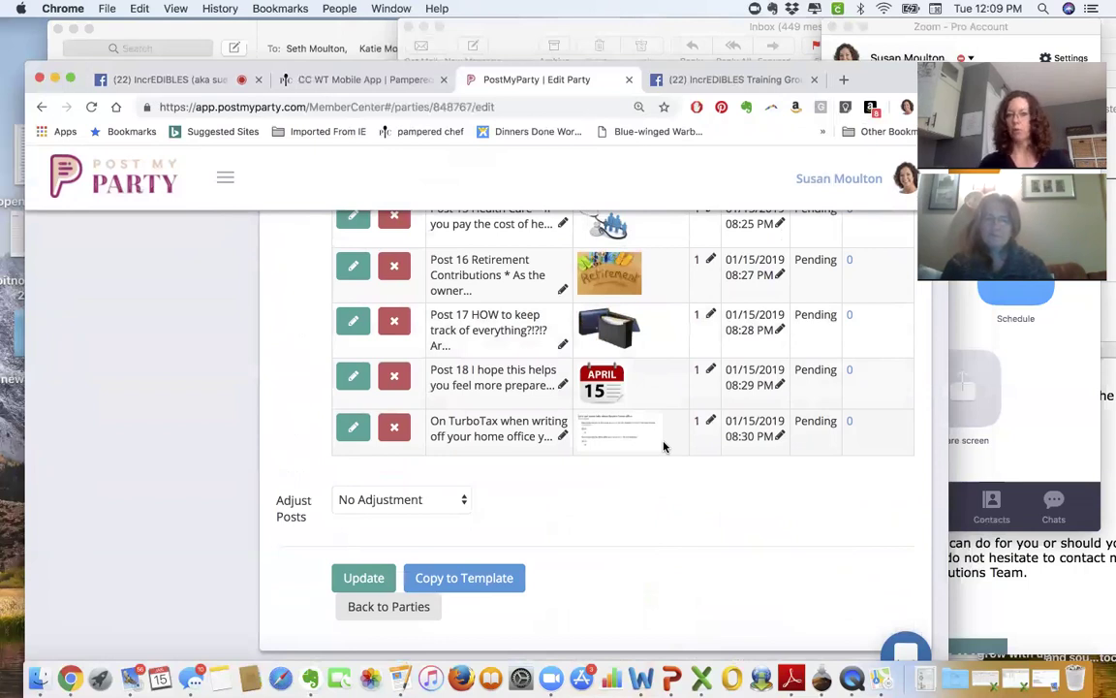
- Apply a +1min adjustment to all posts and check they now run 07:01 PM to 08:31 PM
{"action": "left_click", "coordinate": [455, 501]}
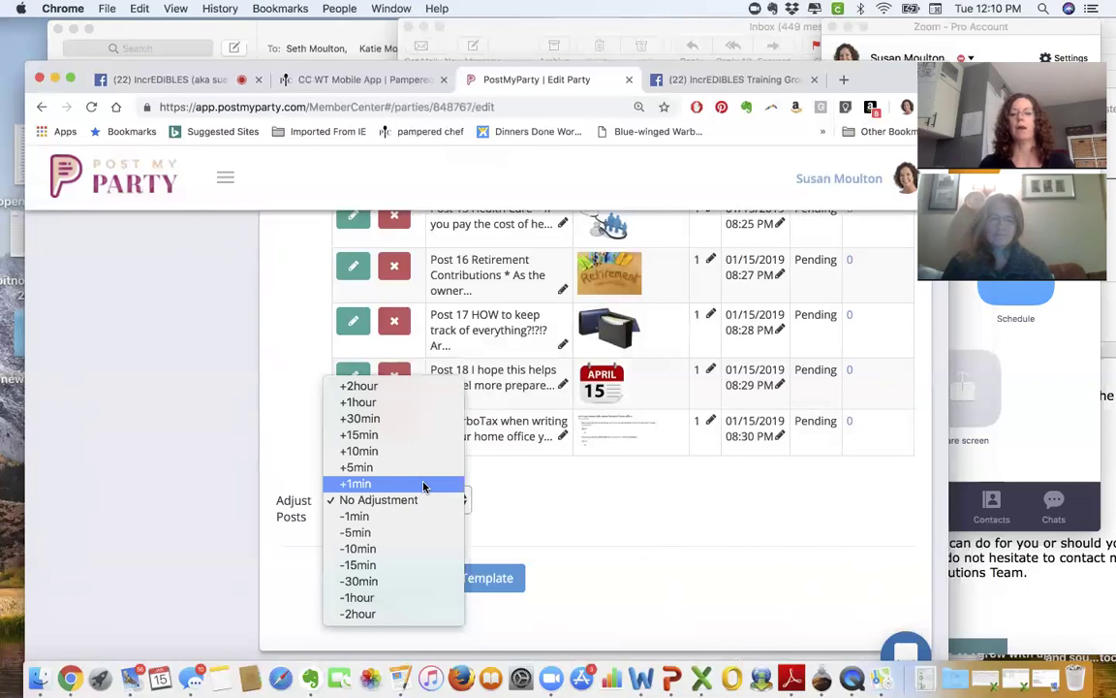
{"action": "key", "text": "Escape"}
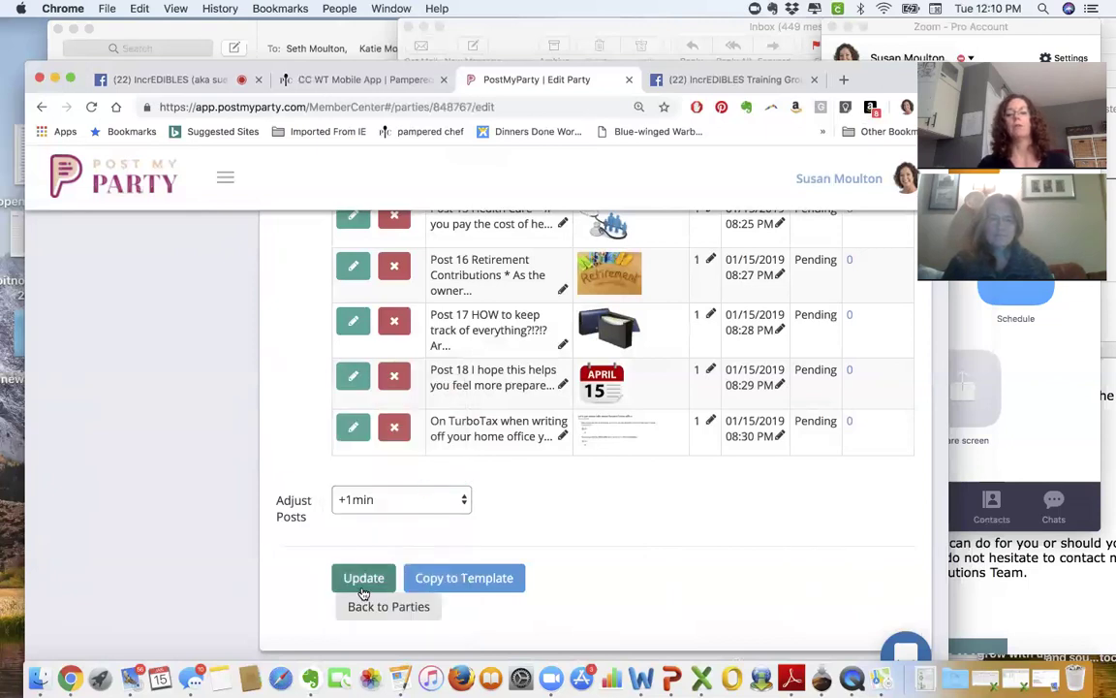
{"action": "left_click", "coordinate": [363, 578]}
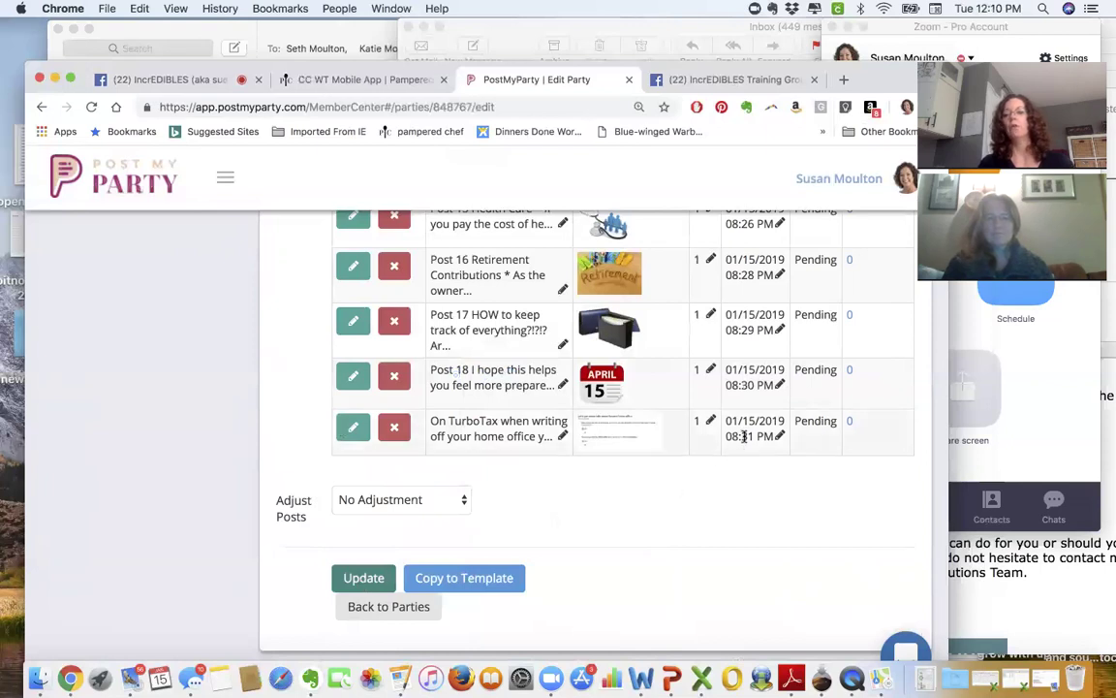
{"action": "scroll", "coordinate": [739, 437], "scroll_direction": "up", "scroll_amount": 5}
{"action": "scroll", "coordinate": [739, 438], "scroll_direction": "up", "scroll_amount": 4}
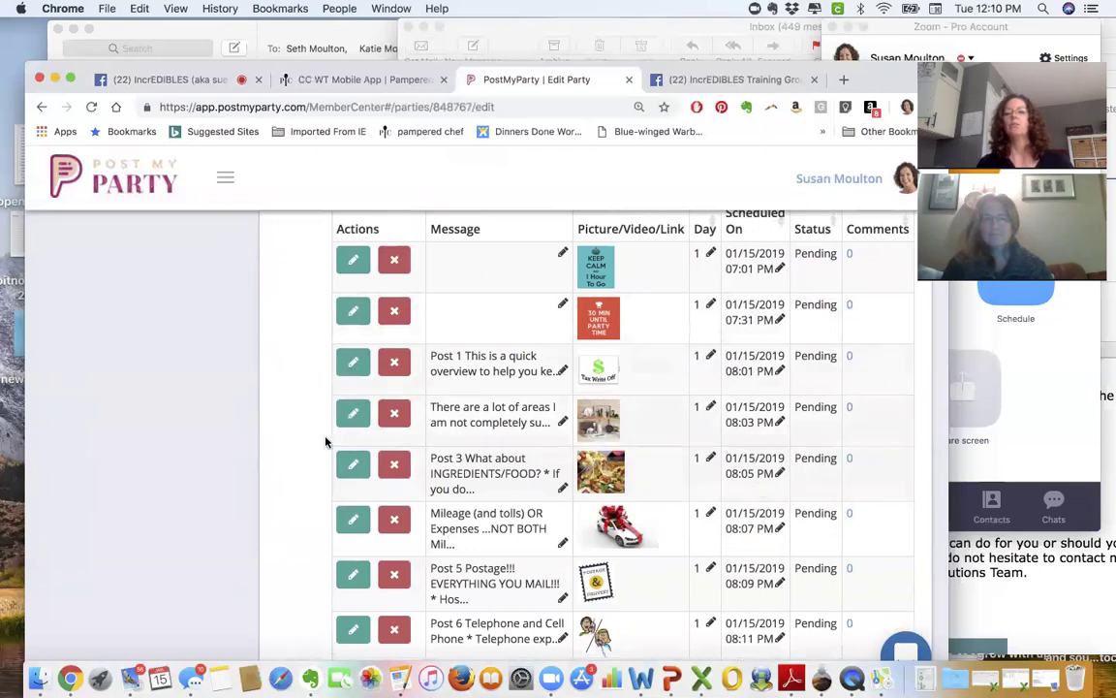
{"action": "scroll", "coordinate": [197, 407], "scroll_direction": "down", "scroll_amount": 3}
{"action": "scroll", "coordinate": [197, 408], "scroll_direction": "down", "scroll_amount": 10}
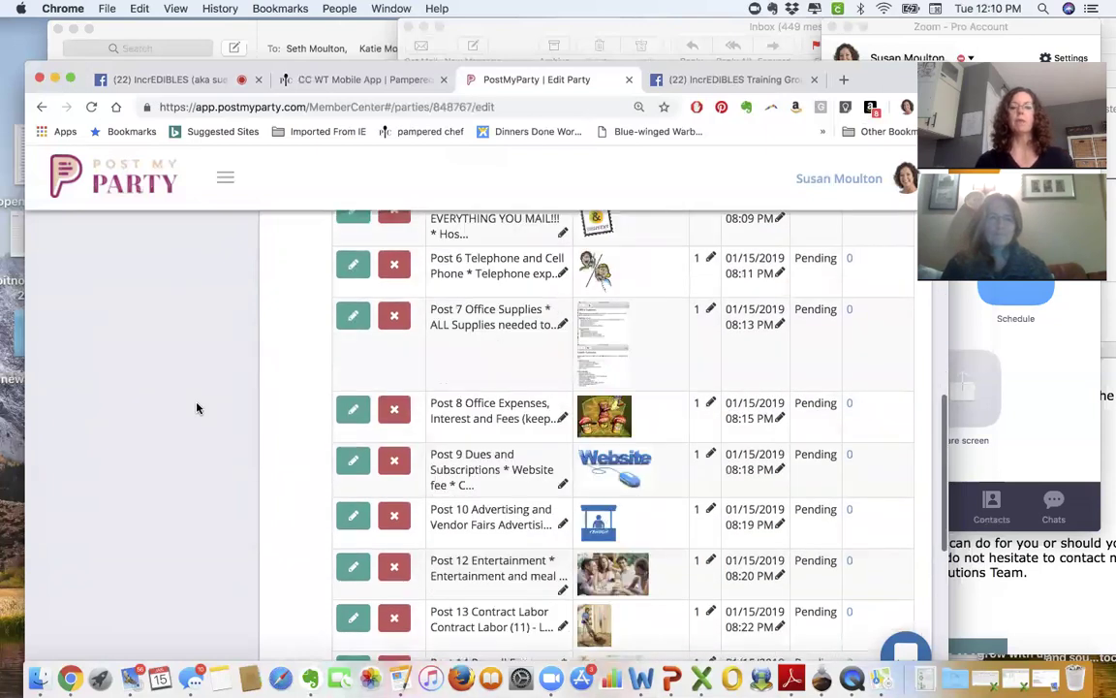